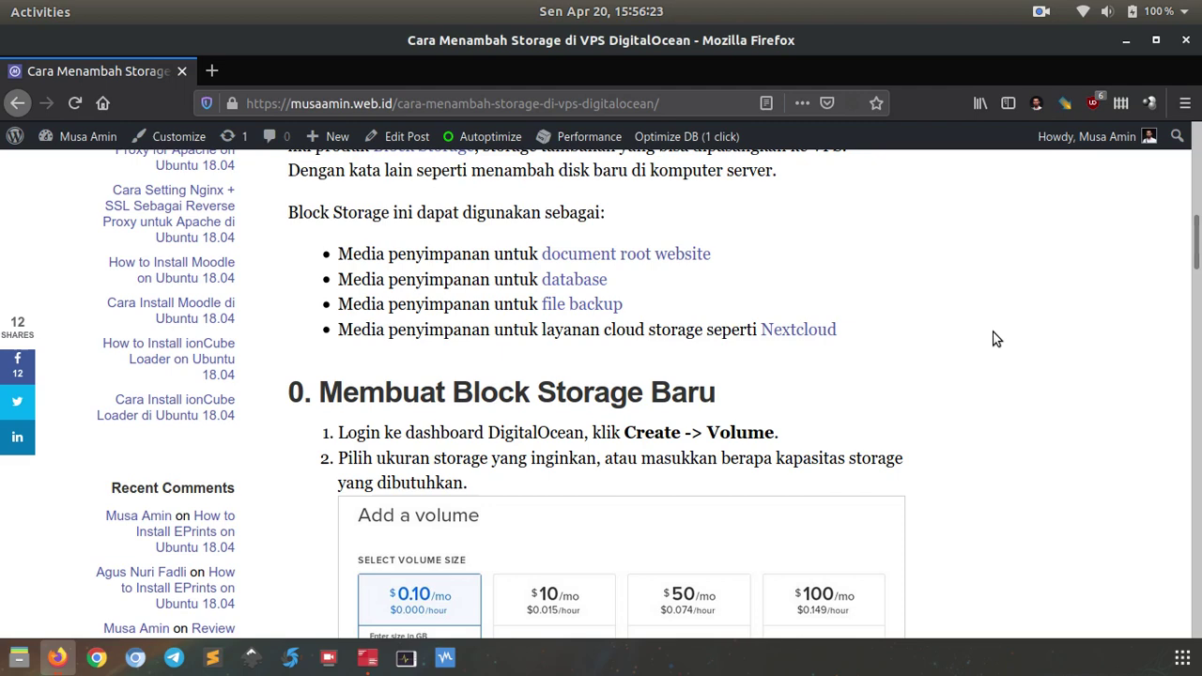
# Read the guide's section on creating block storage, covering volume size, droplet selection and volume name
pyautogui.scroll(-4, 928, 333)
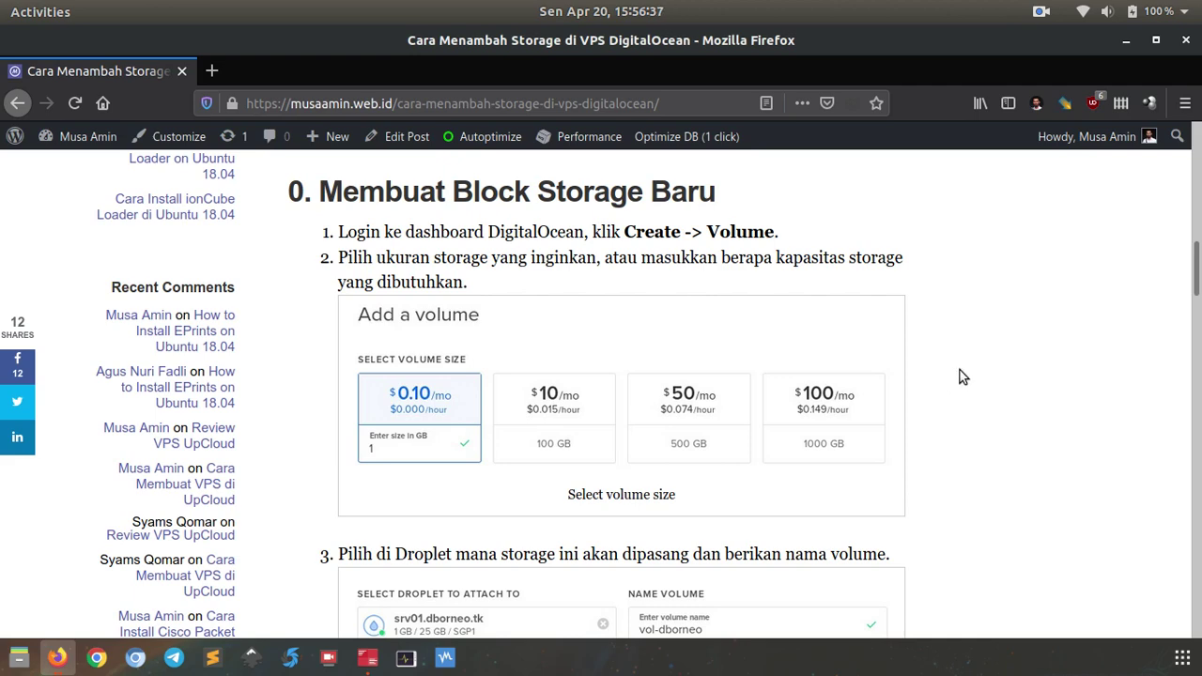
pyautogui.scroll(-2, 953, 372)
pyautogui.scroll(-1, 898, 394)
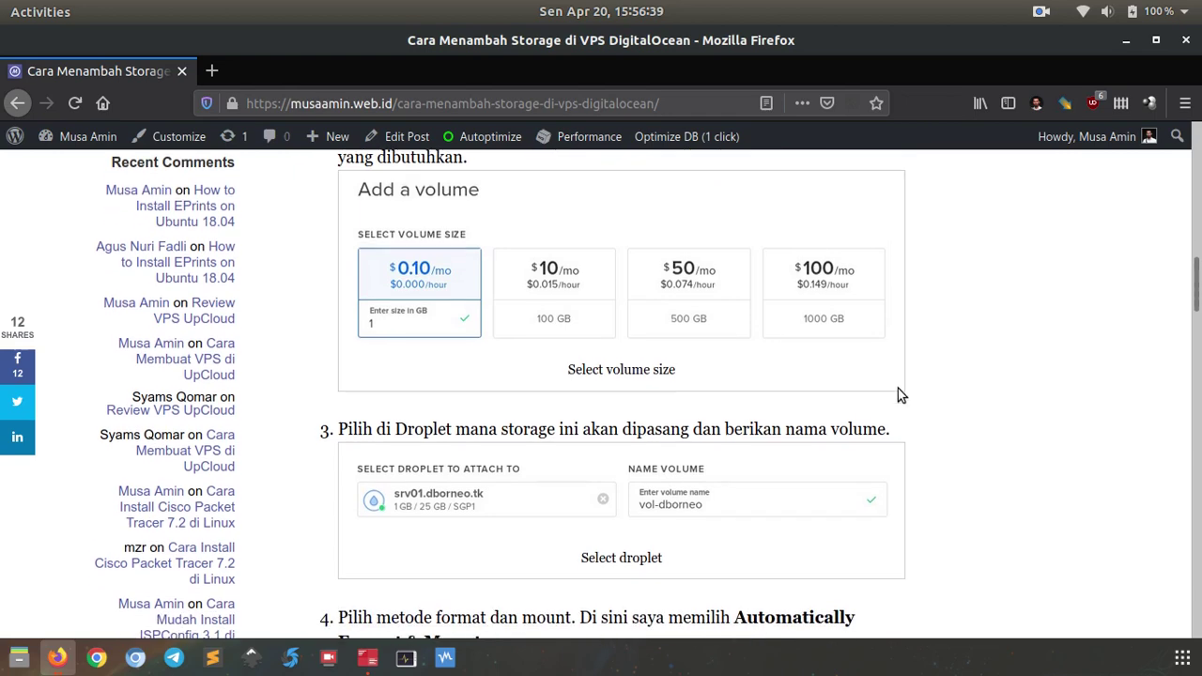
pyautogui.scroll(2, 961, 388)
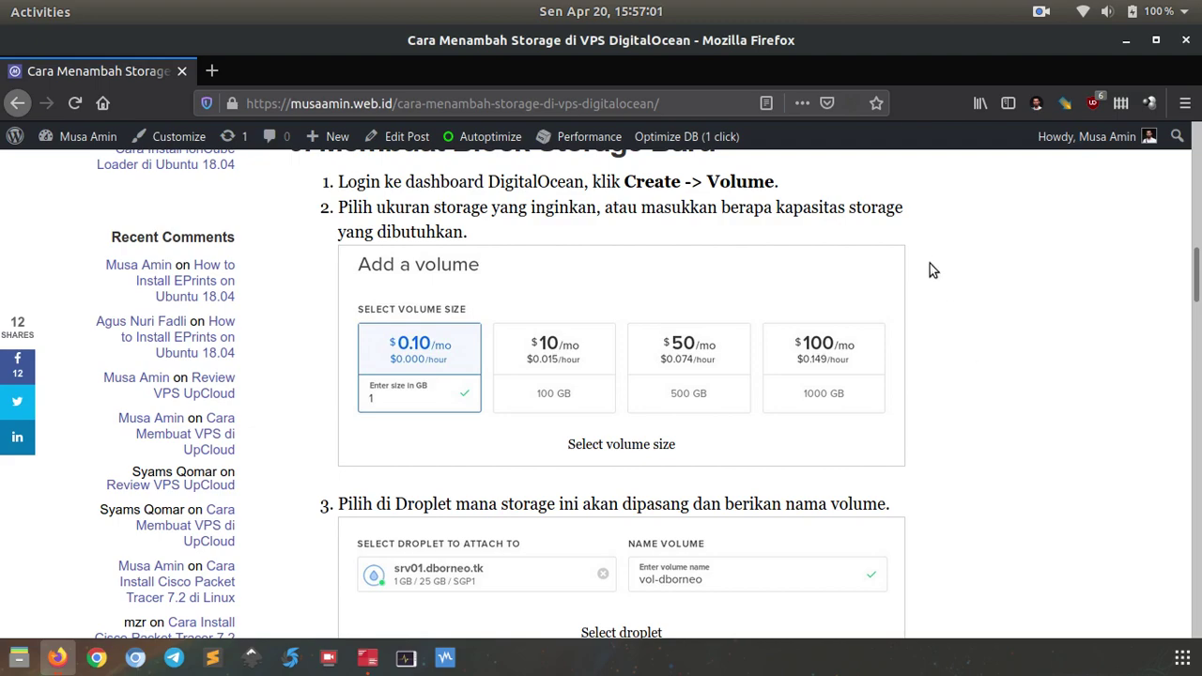
pyautogui.scroll(3, 929, 282)
pyautogui.scroll(-2, 901, 289)
pyautogui.scroll(2, 866, 290)
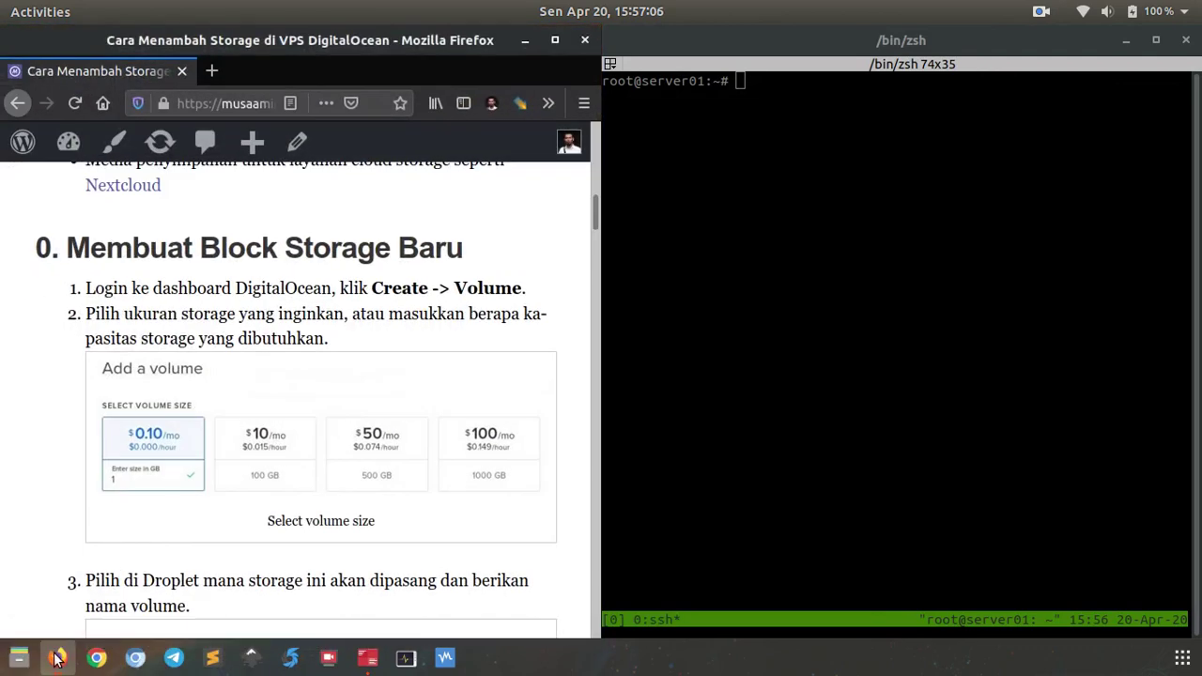
# Switch to the DigitalOcean dashboard window and start adding a new volume
pyautogui.moveTo(57, 657)
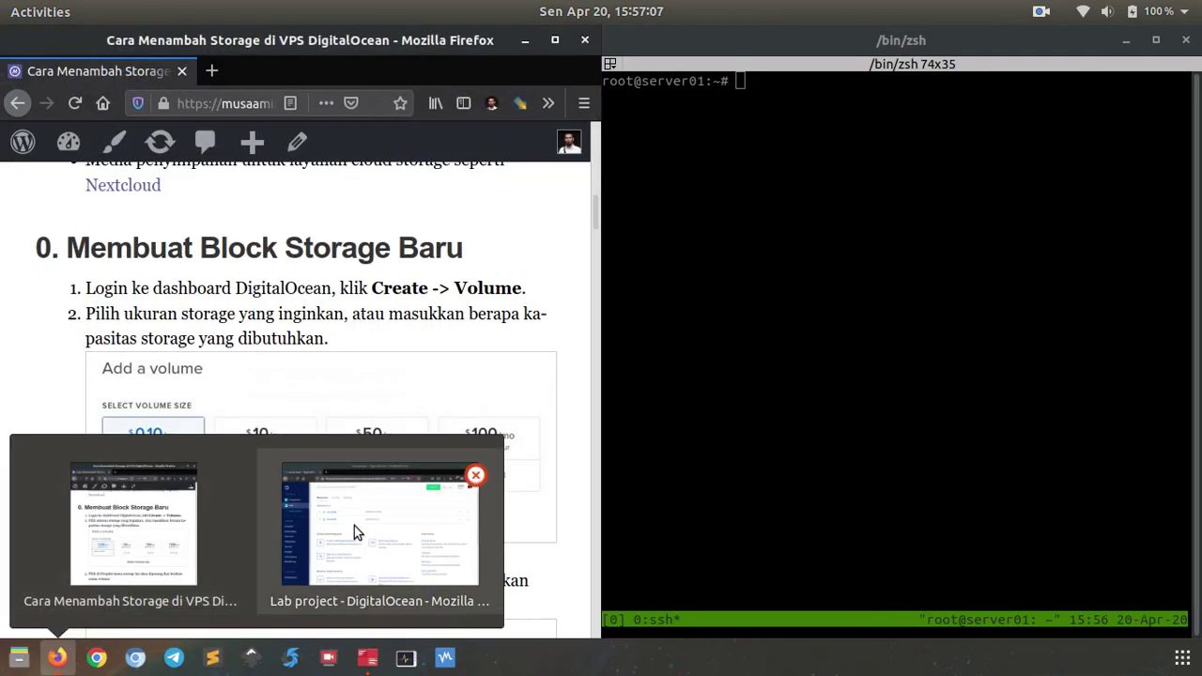
pyautogui.click(351, 531)
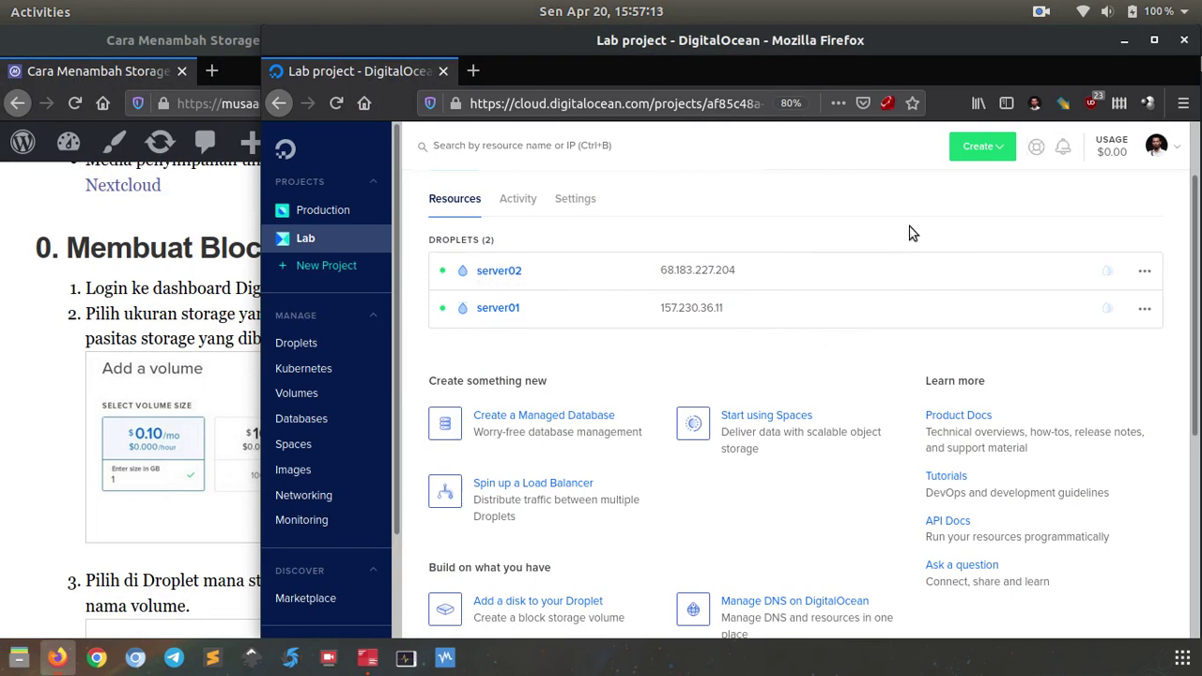
pyautogui.click(990, 163)
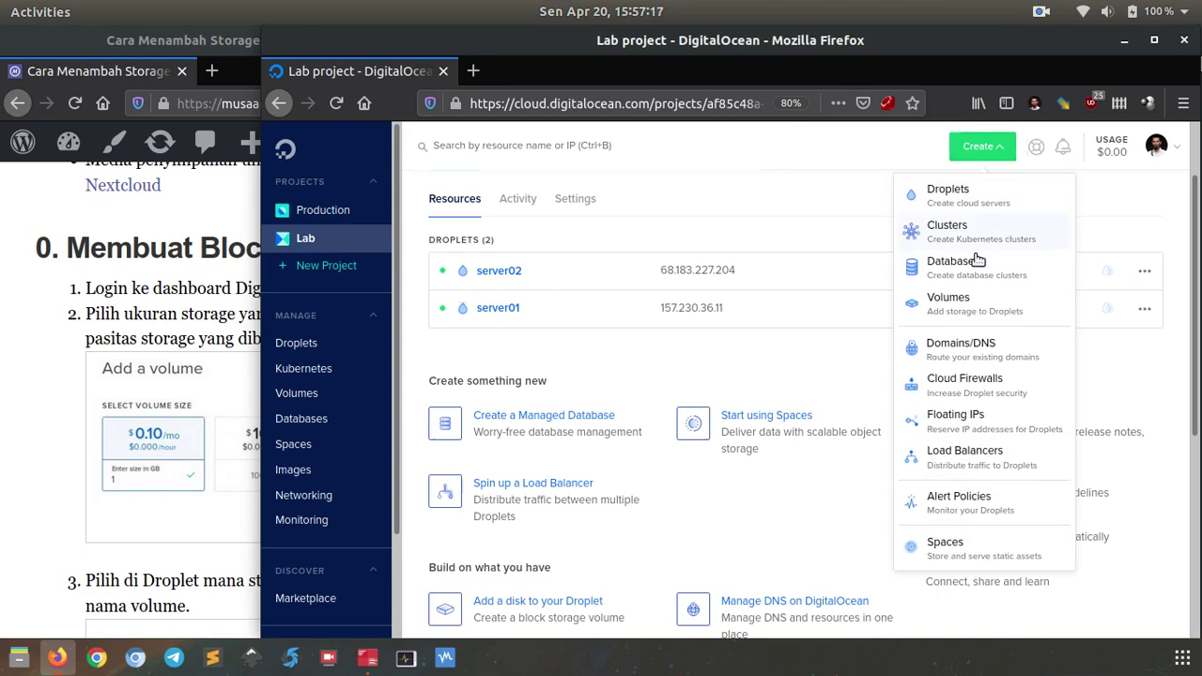
pyautogui.click(966, 317)
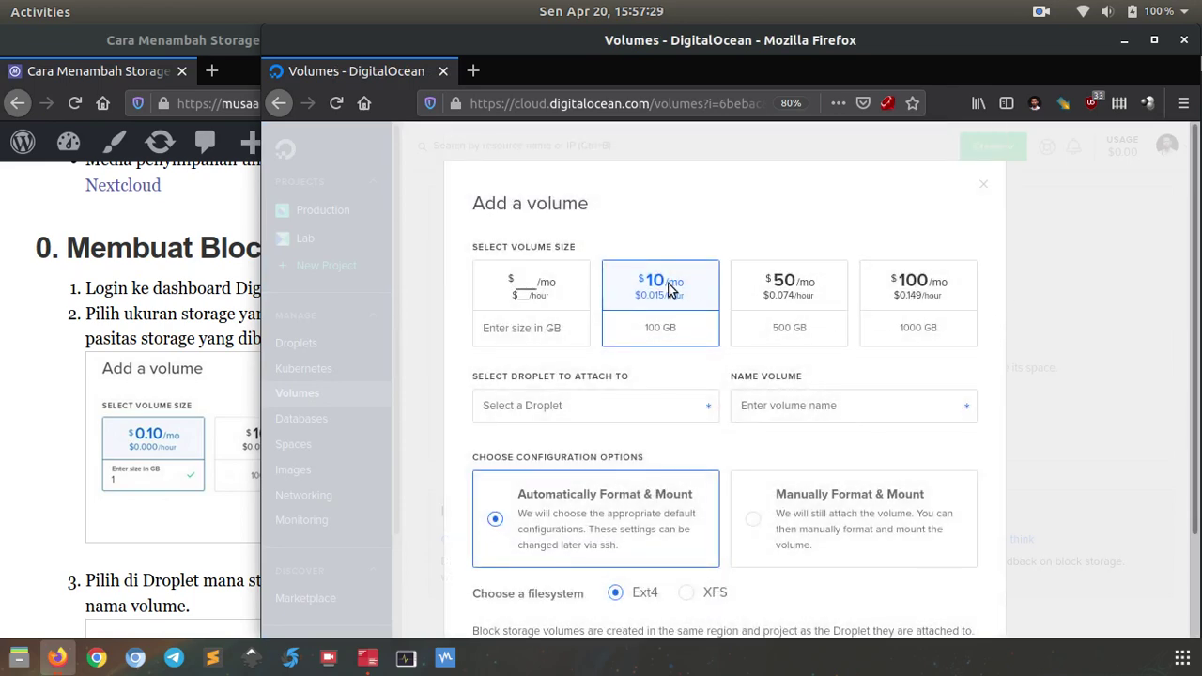
# Choose a custom size for the new volume and set it to 50 GB
pyautogui.click(523, 293)
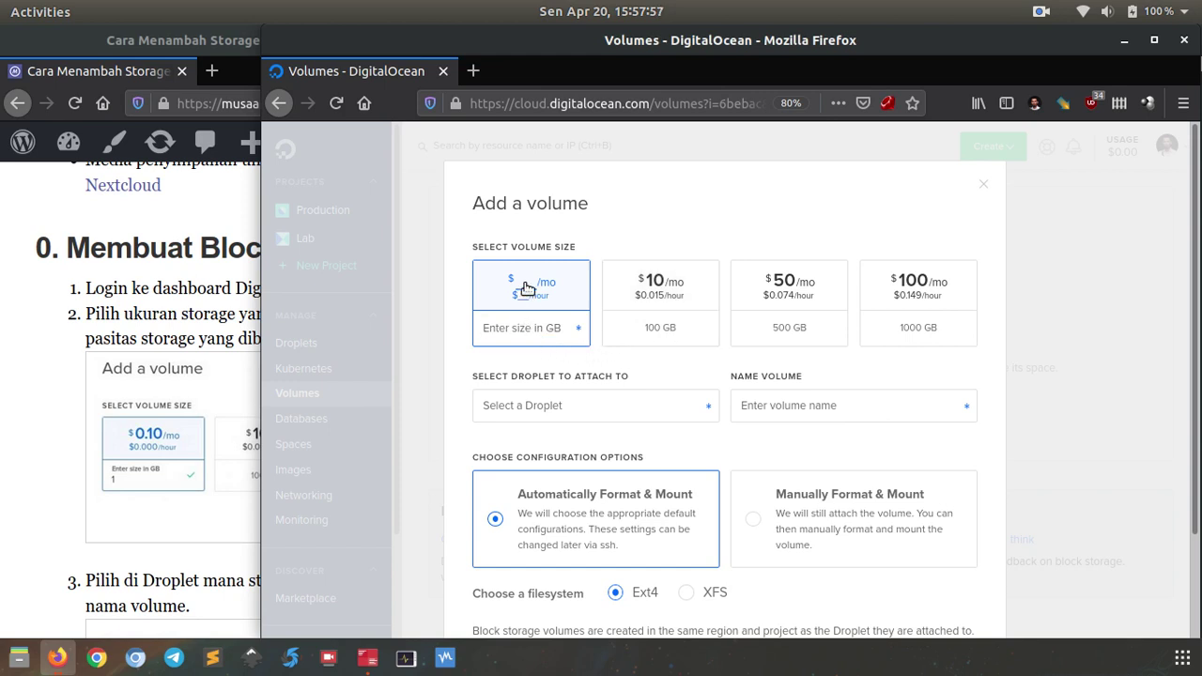
pyautogui.click(515, 332)
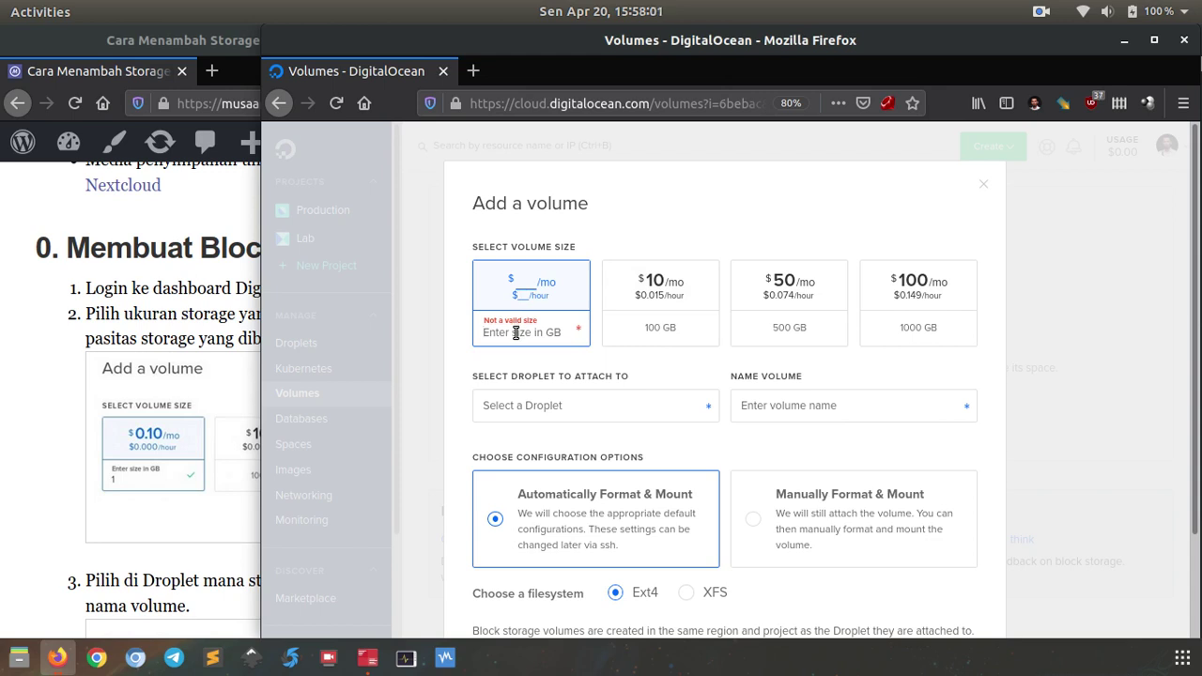
pyautogui.write('50')
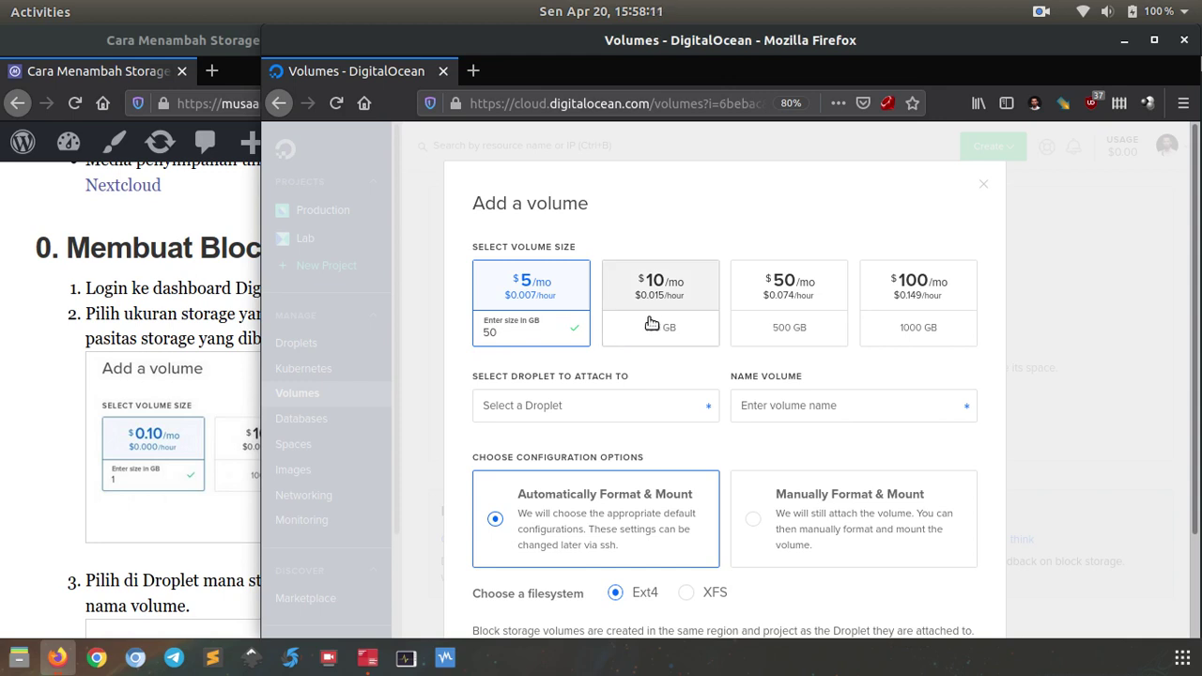
# Select server01 as the Droplet to attach the new volume to
pyautogui.scroll(-3, 648, 334)
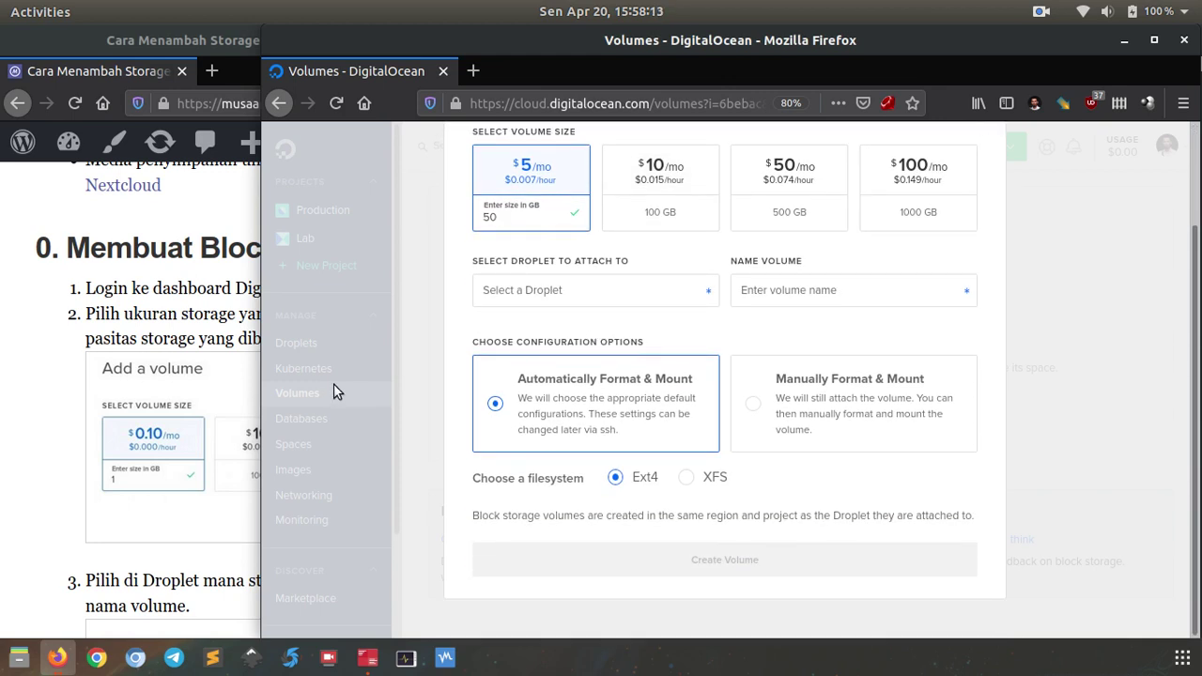
pyautogui.scroll(-5, 199, 413)
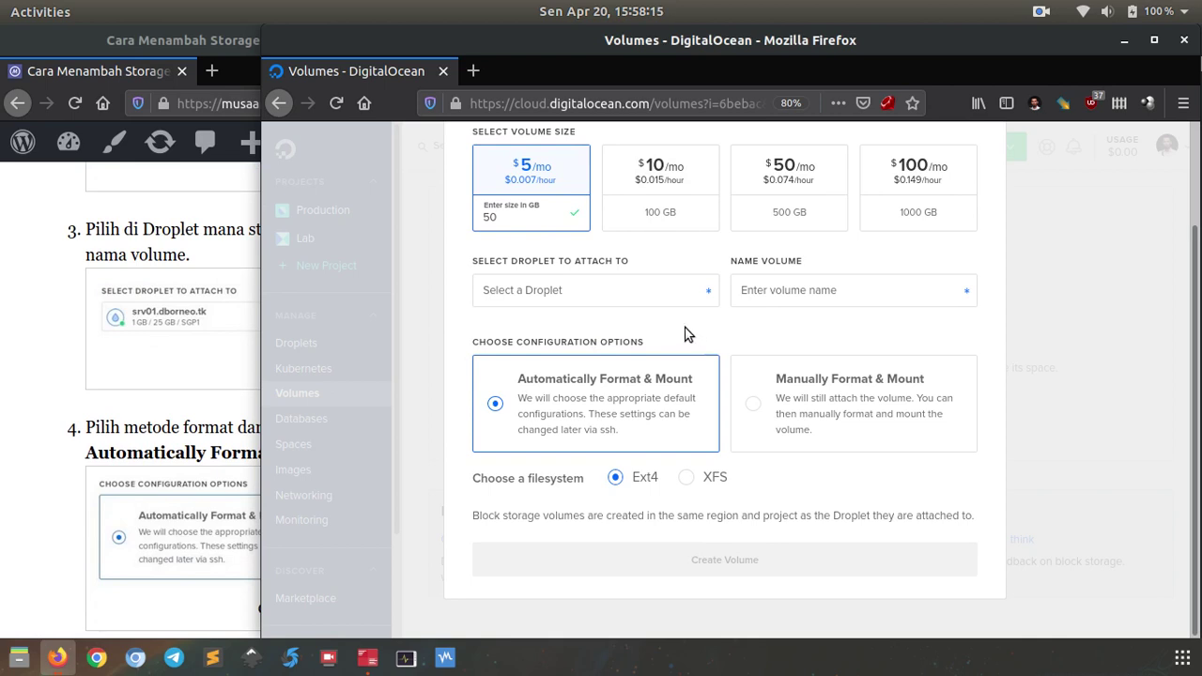
pyautogui.click(665, 296)
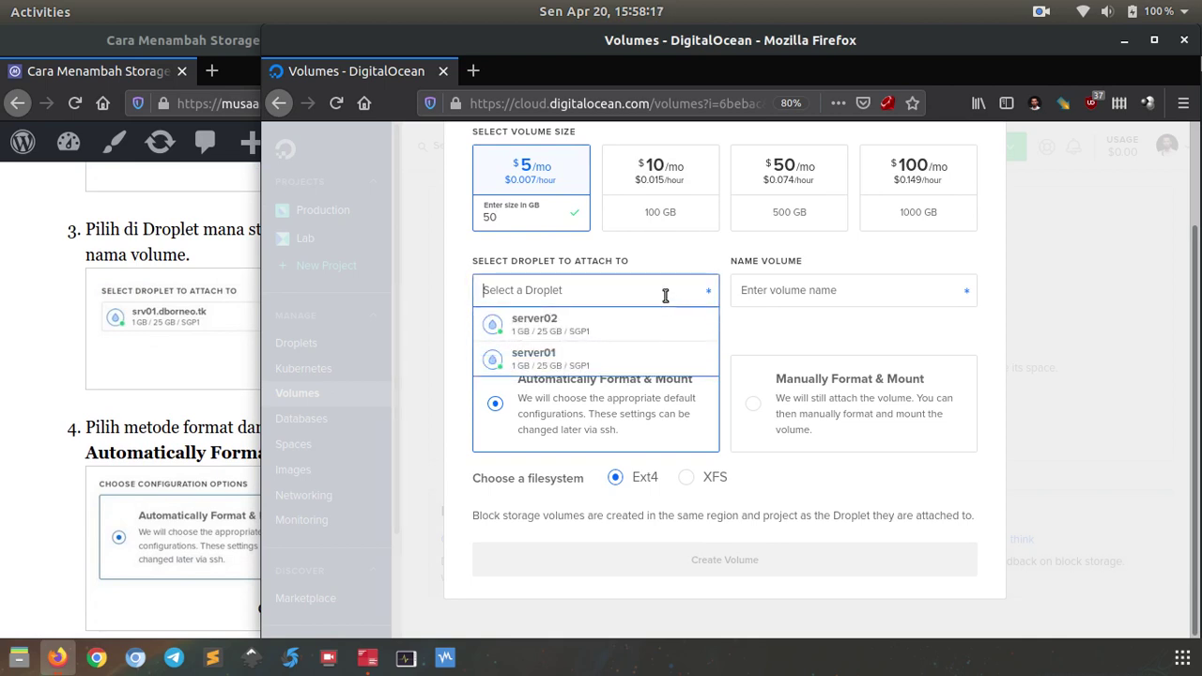
pyautogui.click(605, 366)
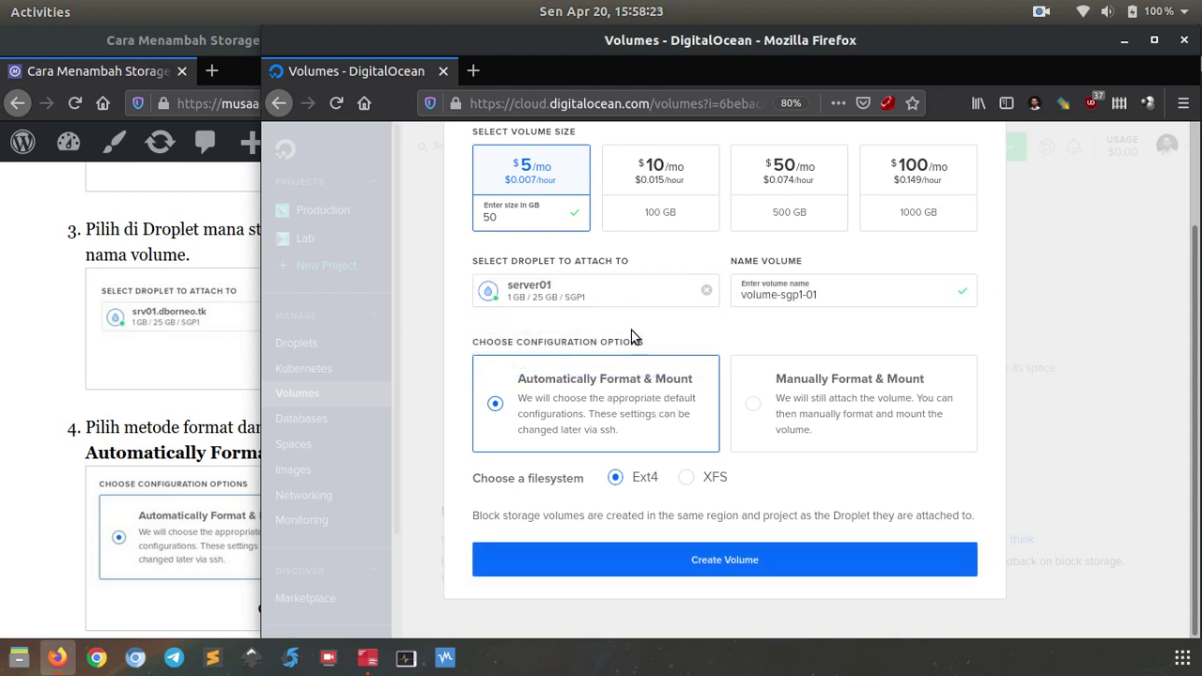
# Replace the suggested volume name with vol01
pyautogui.click(857, 295)
pyautogui.hotkey('ctrl', 'a')
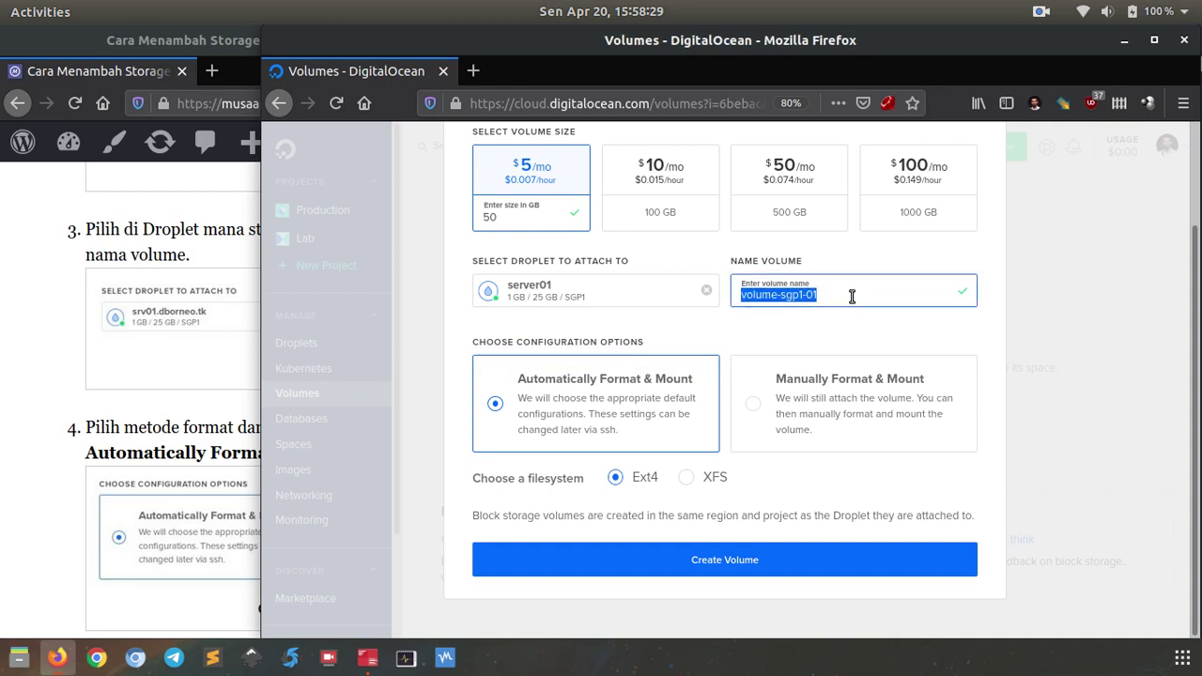
pyautogui.click(752, 297)
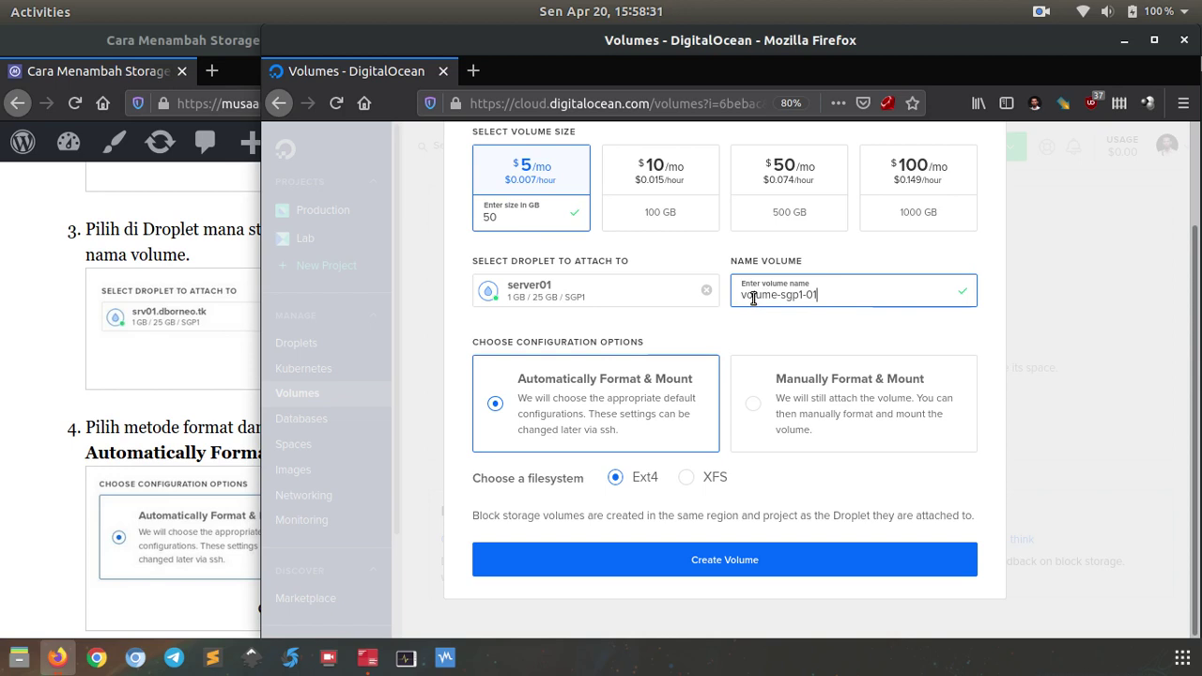
pyautogui.doubleClick(820, 297)
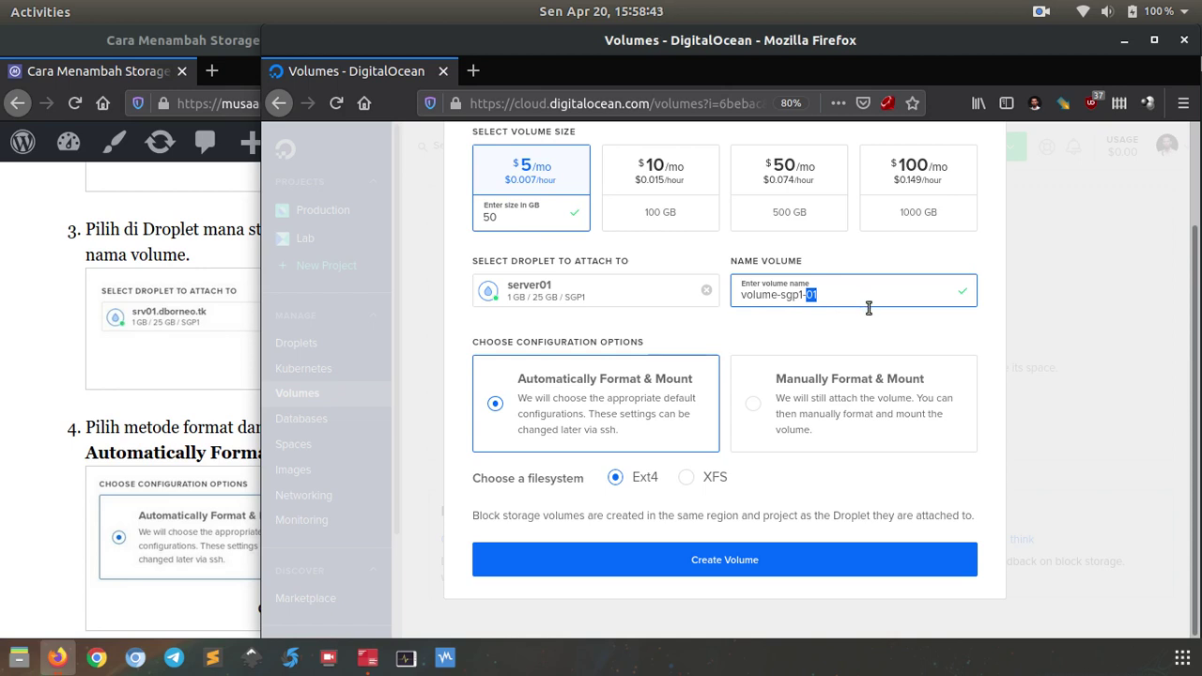
pyautogui.hotkey('ctrl', 'a')
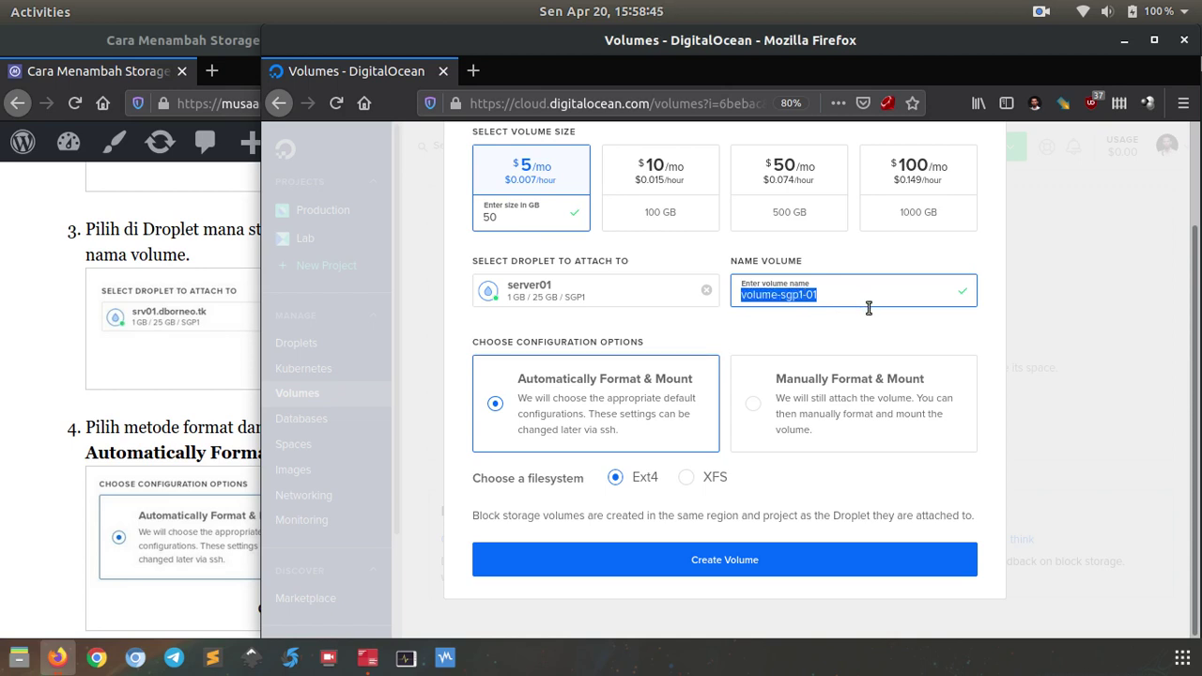
pyautogui.write('vol')
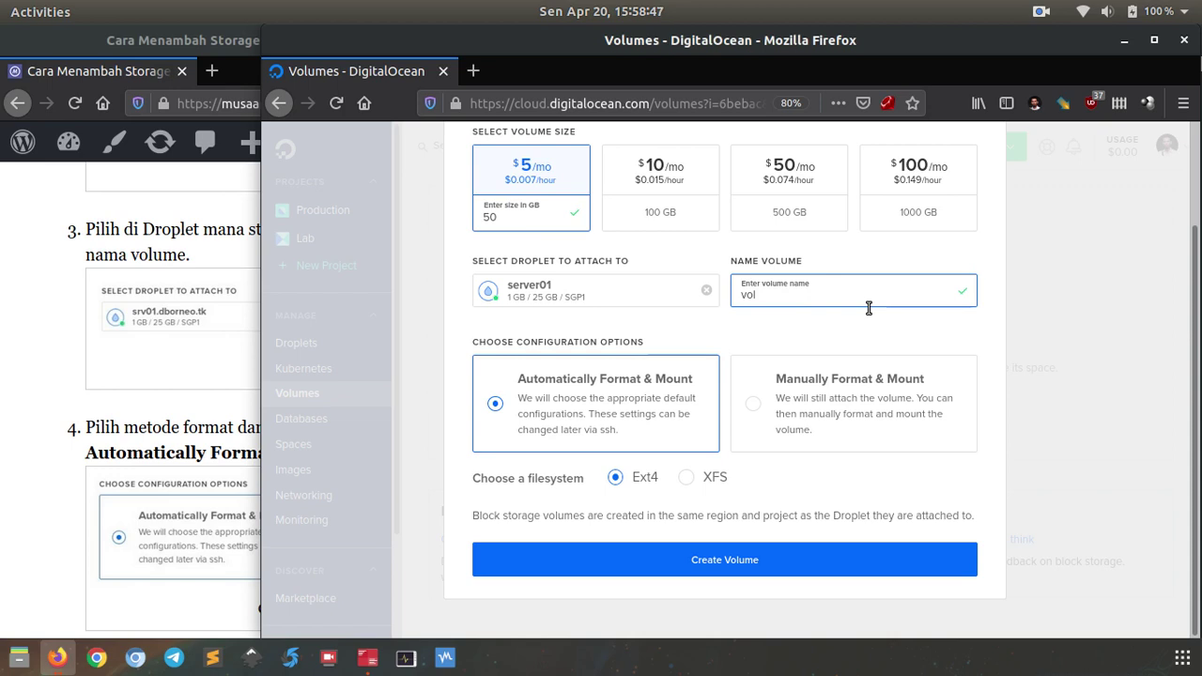
pyautogui.write('01')
pyautogui.click(821, 345)
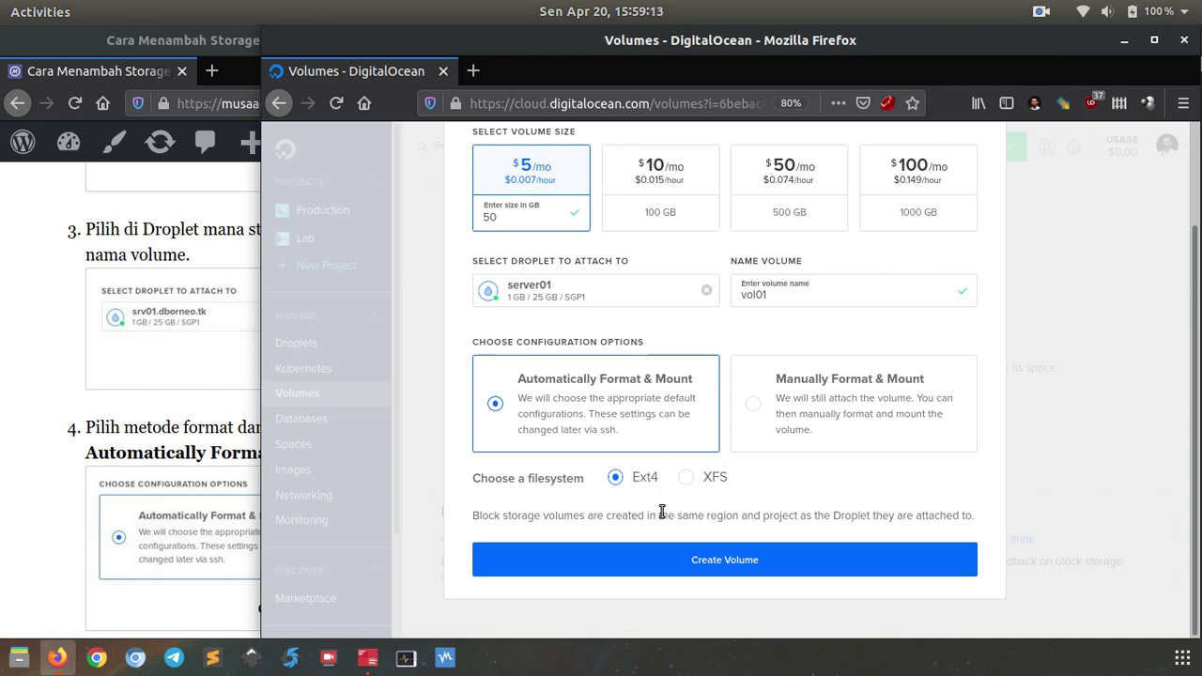
# Check the guide's filesystem instructions and create the volume, keeping Automatically Format & Mount and Ext4
pyautogui.click(71, 438)
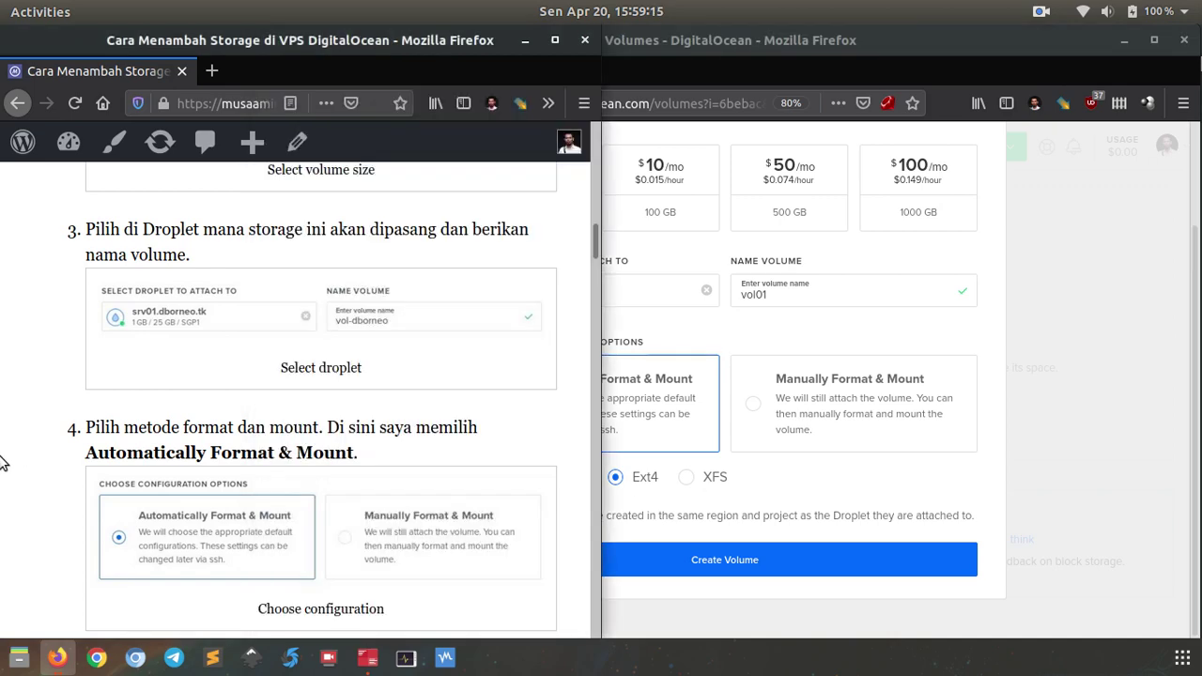
pyautogui.scroll(-4, 71, 460)
pyautogui.scroll(-3, 62, 470)
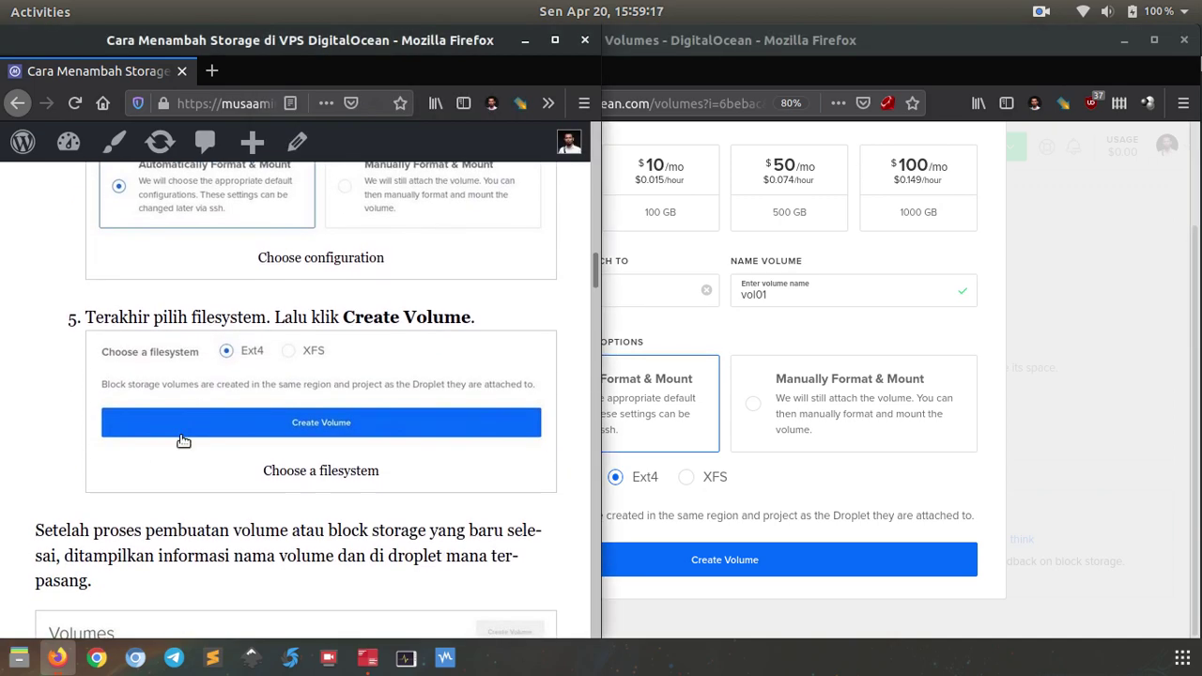
pyautogui.scroll(-1, 306, 362)
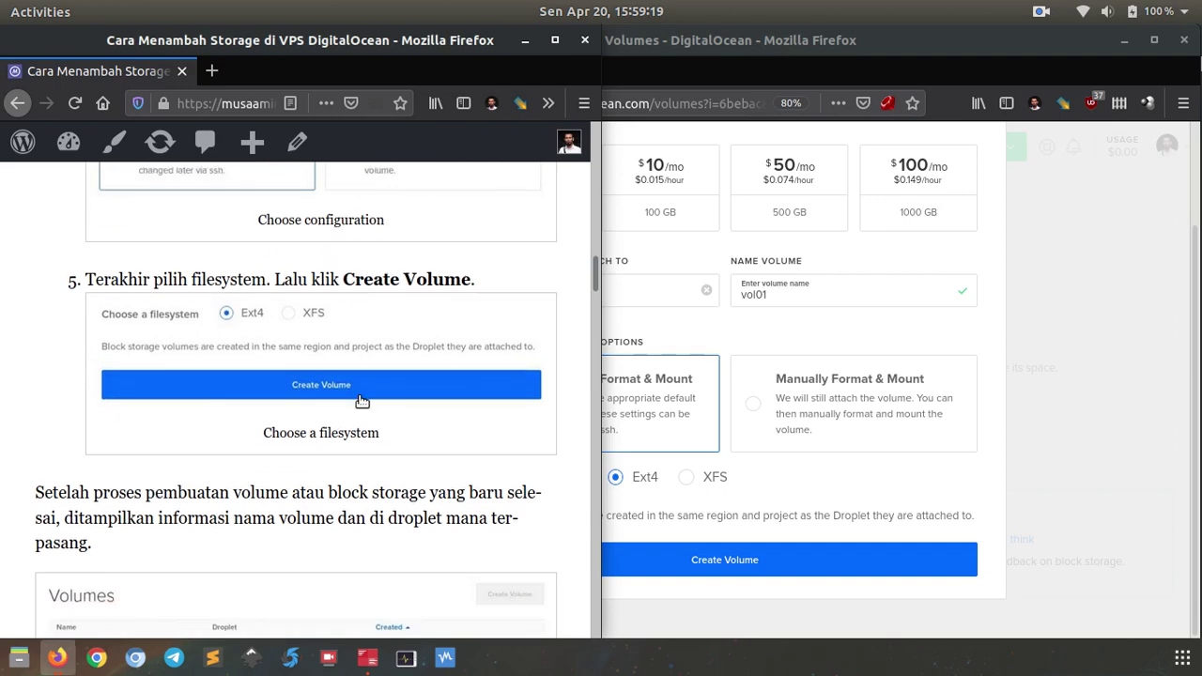
pyautogui.scroll(-4, 453, 490)
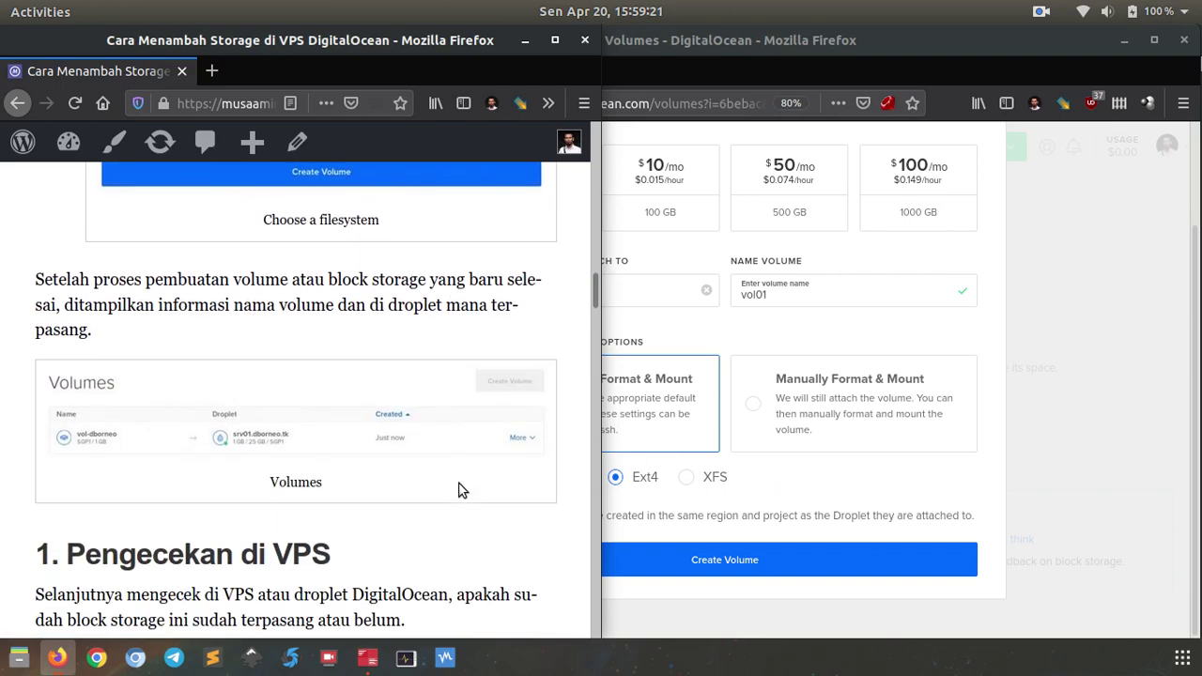
pyautogui.click(793, 515)
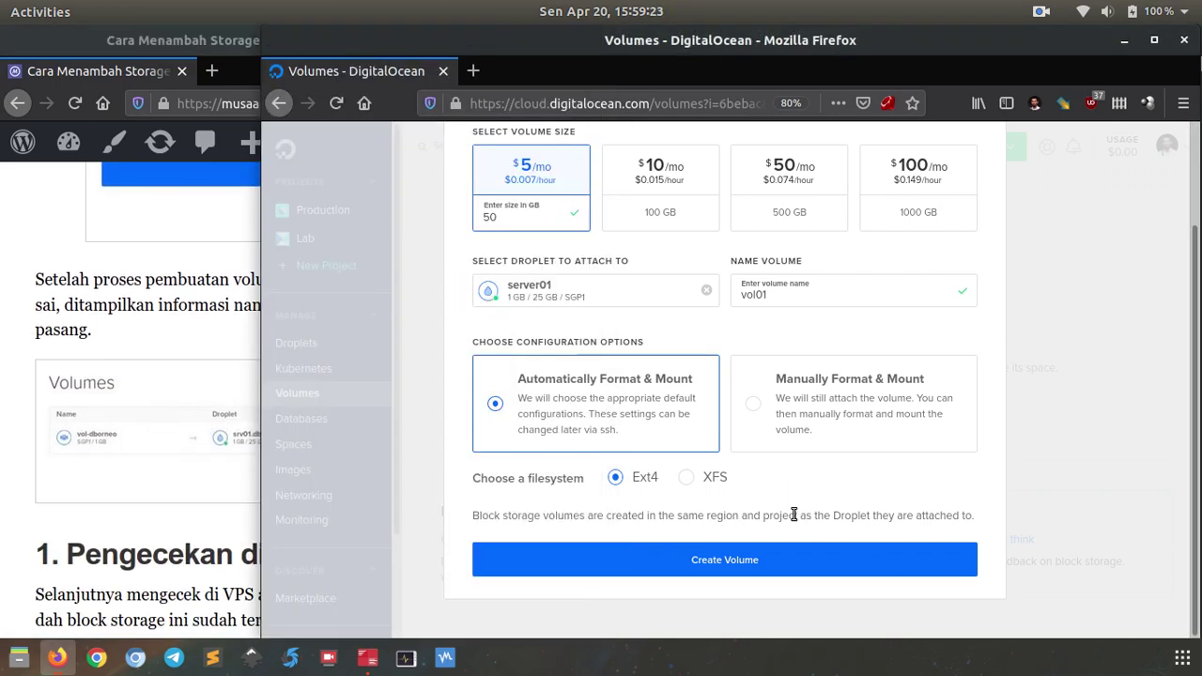
pyautogui.click(648, 570)
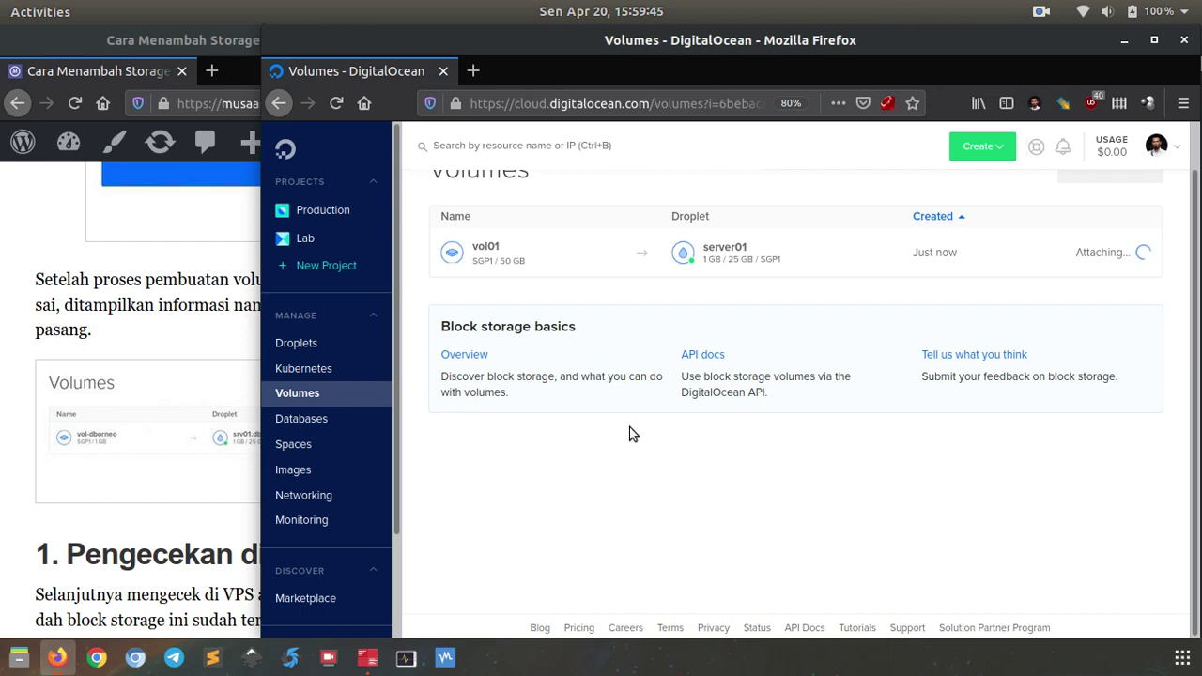
# Review the management actions available for volume vol01 without applying any of them
pyautogui.scroll(1, 563, 324)
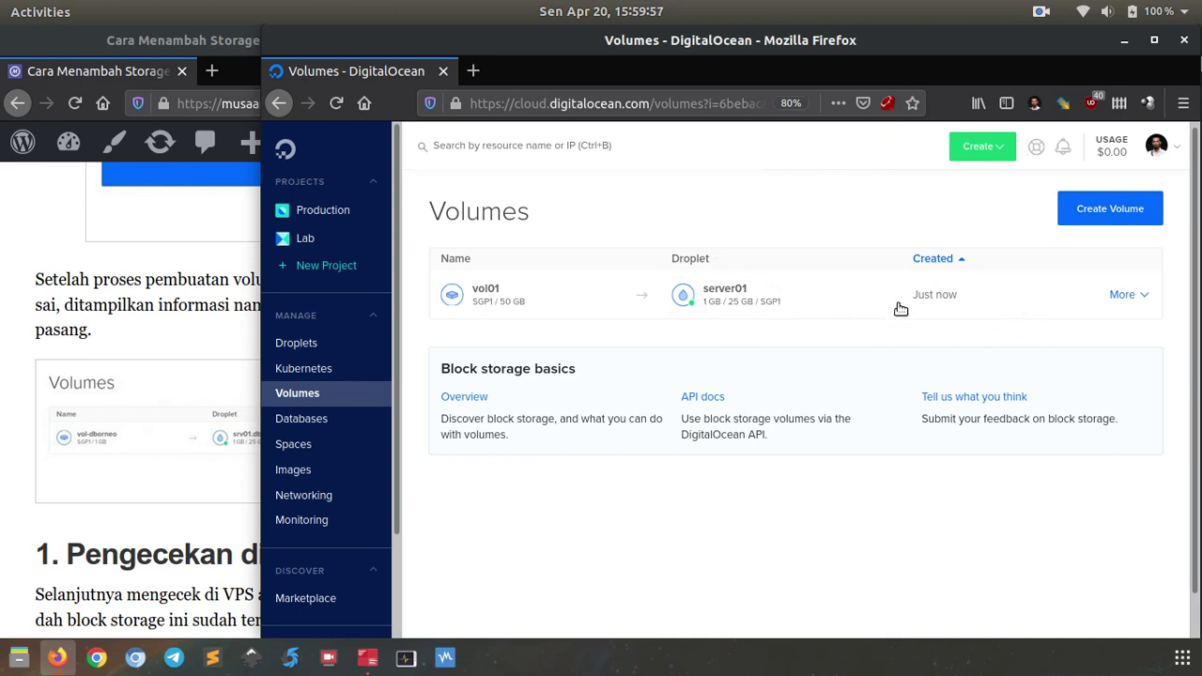
pyautogui.click(1133, 296)
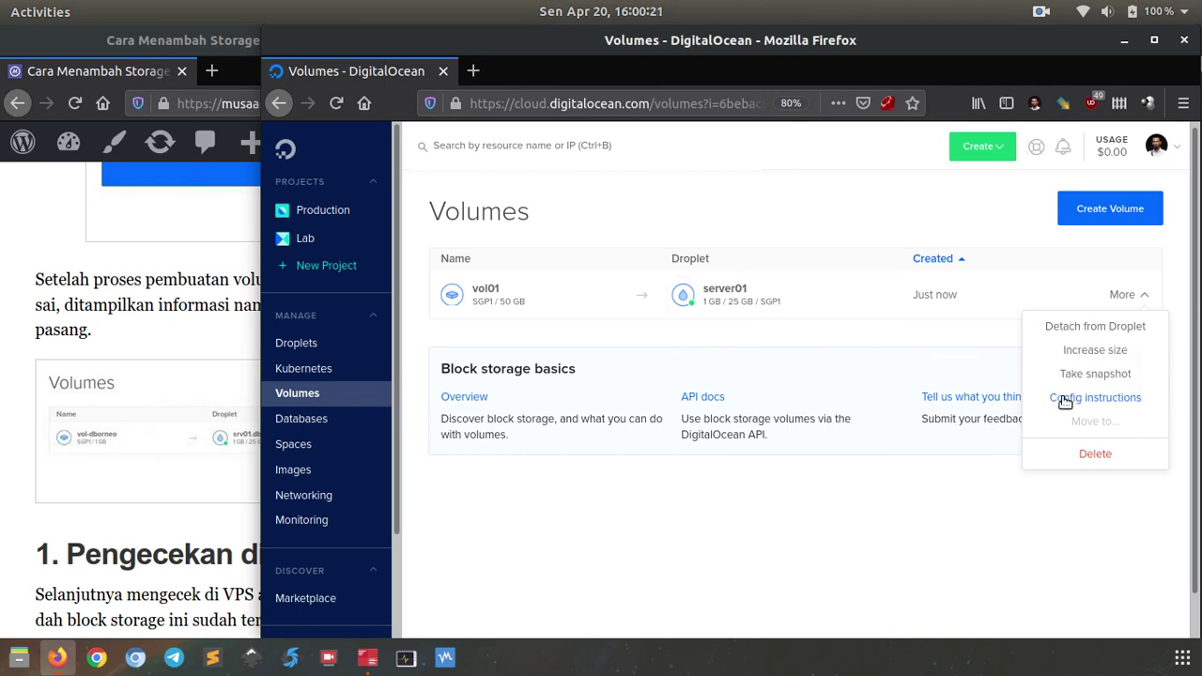
pyautogui.click(827, 341)
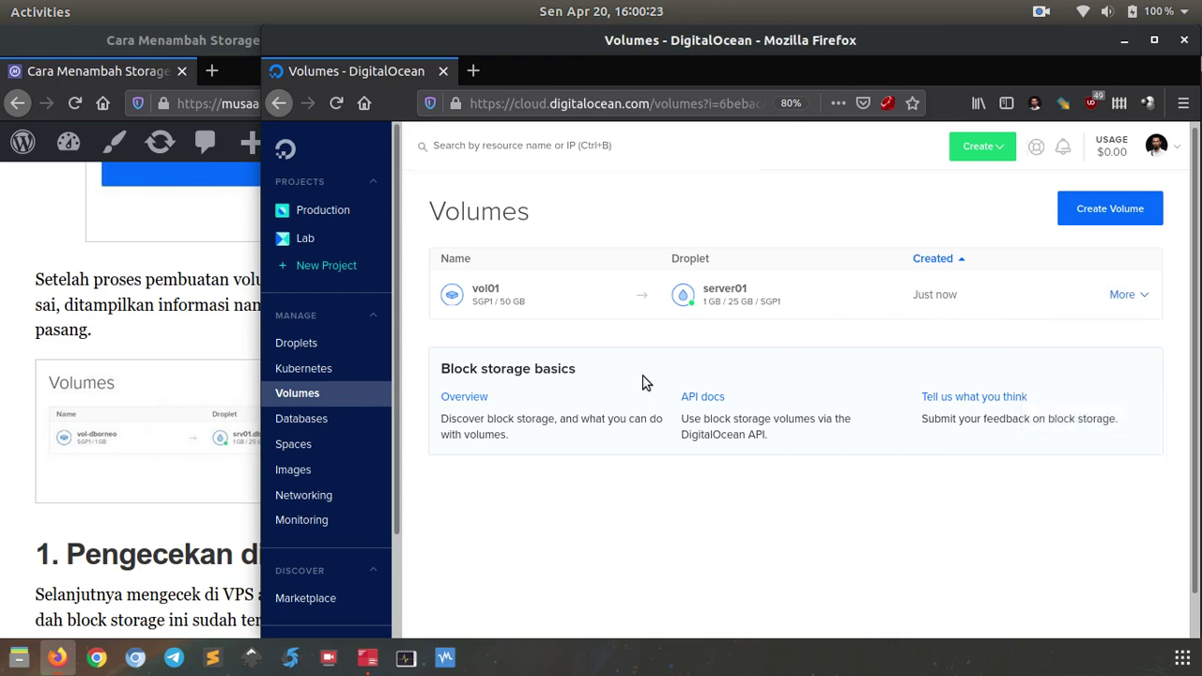
# Follow the guide's VPS check: run lsblk in the server01 terminal and examine the new volume's mount point
pyautogui.click(191, 536)
pyautogui.scroll(-5, 281, 479)
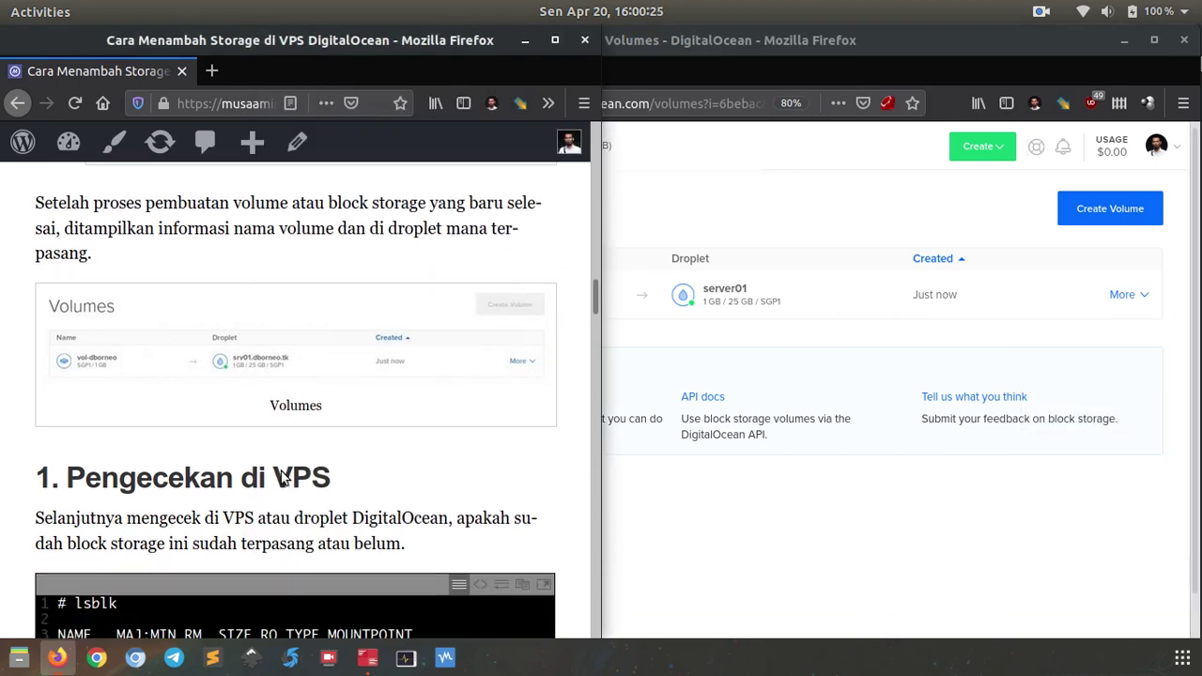
pyautogui.scroll(-3, 282, 478)
pyautogui.scroll(3, 282, 479)
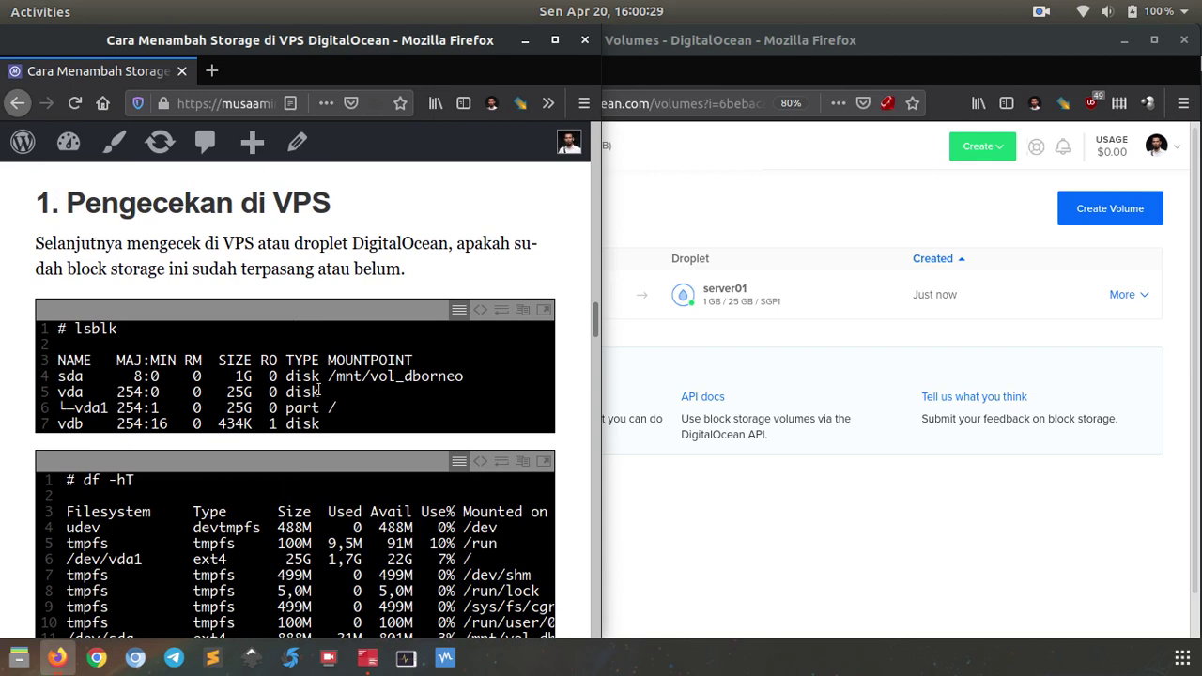
pyautogui.click(367, 657)
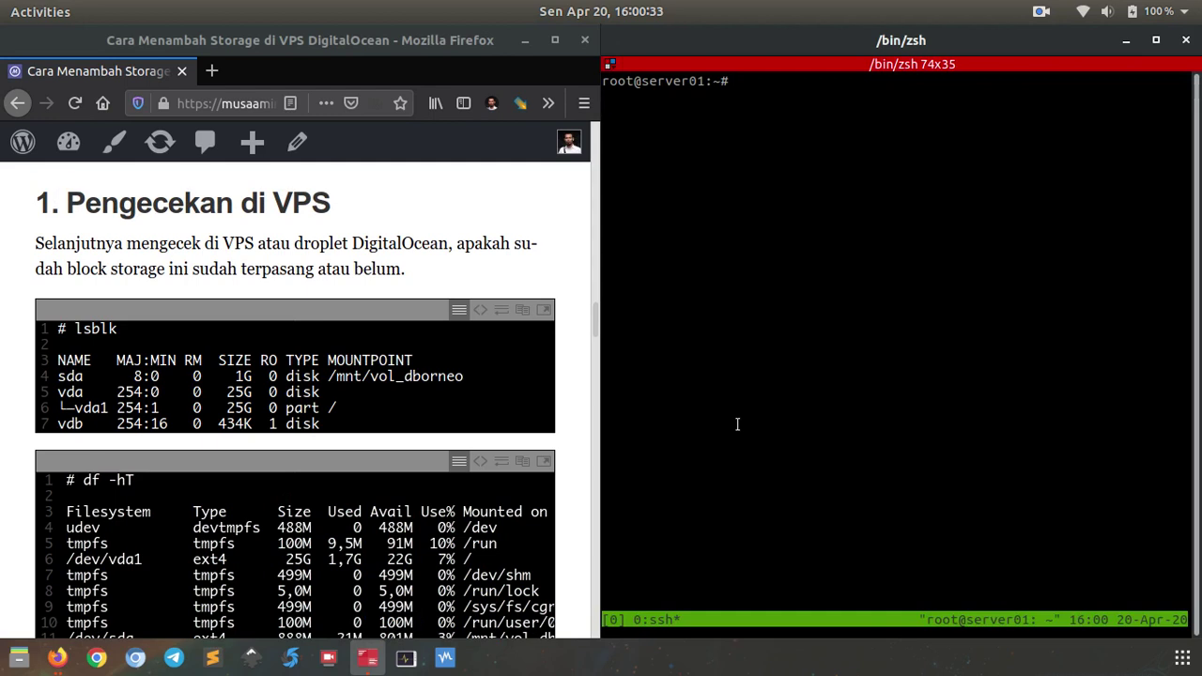
pyautogui.write('lsblk')
pyautogui.press('Return')
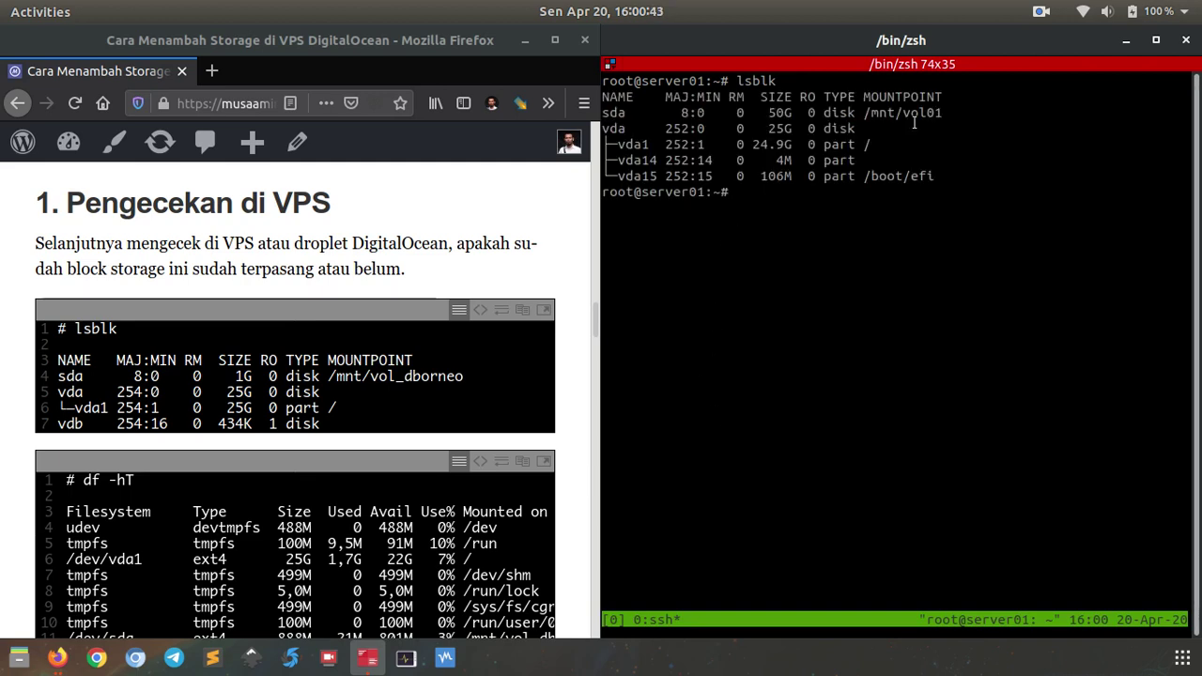
pyautogui.moveTo(949, 112); pyautogui.dragTo(875, 110)
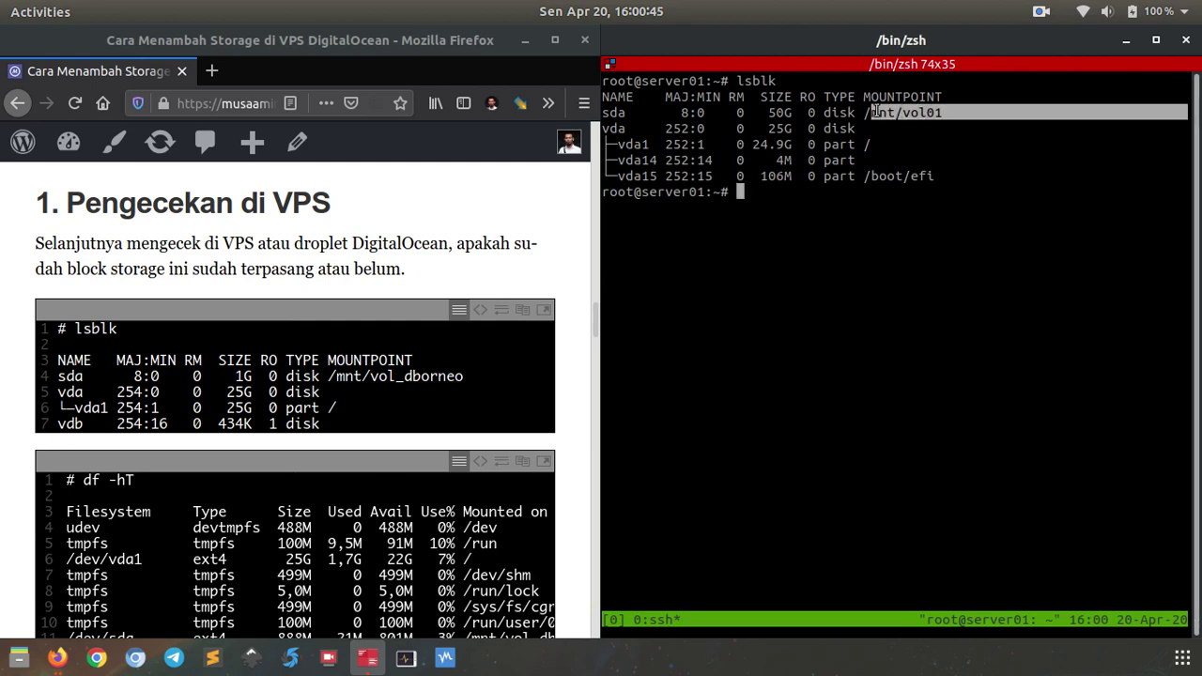
# Check vol01's mount point and size in the lsblk output, and run df -hT to examine the /mnt/vol01 entry
pyautogui.doubleClick(887, 112)
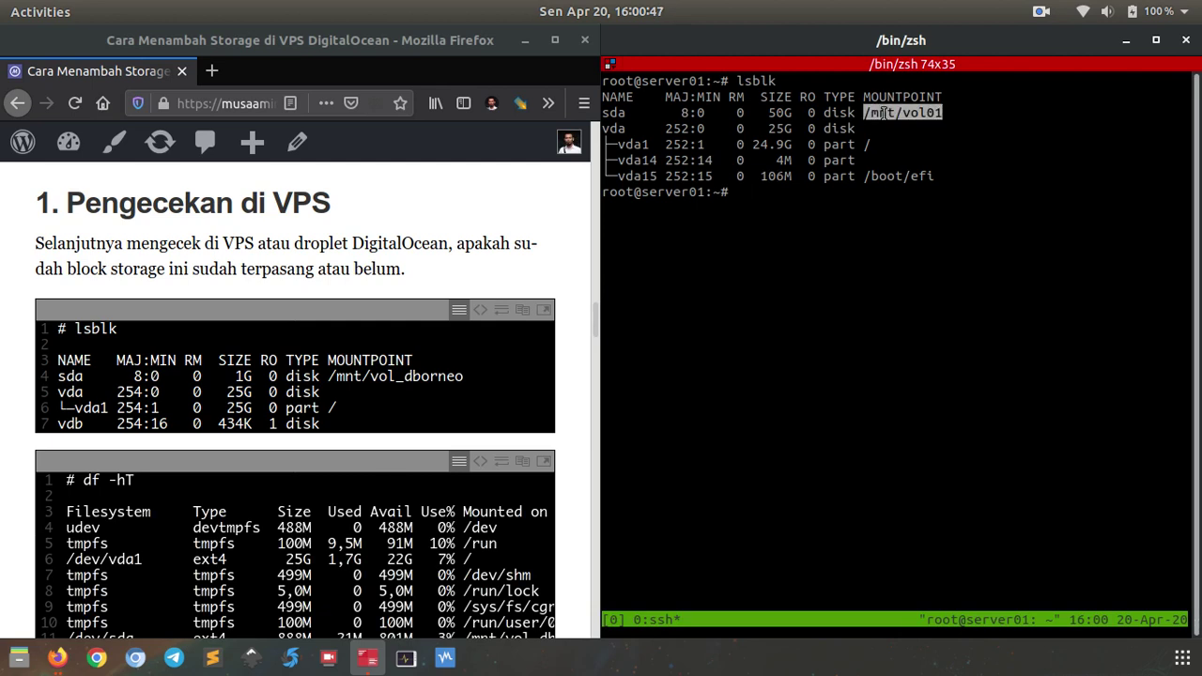
pyautogui.doubleClick(779, 112)
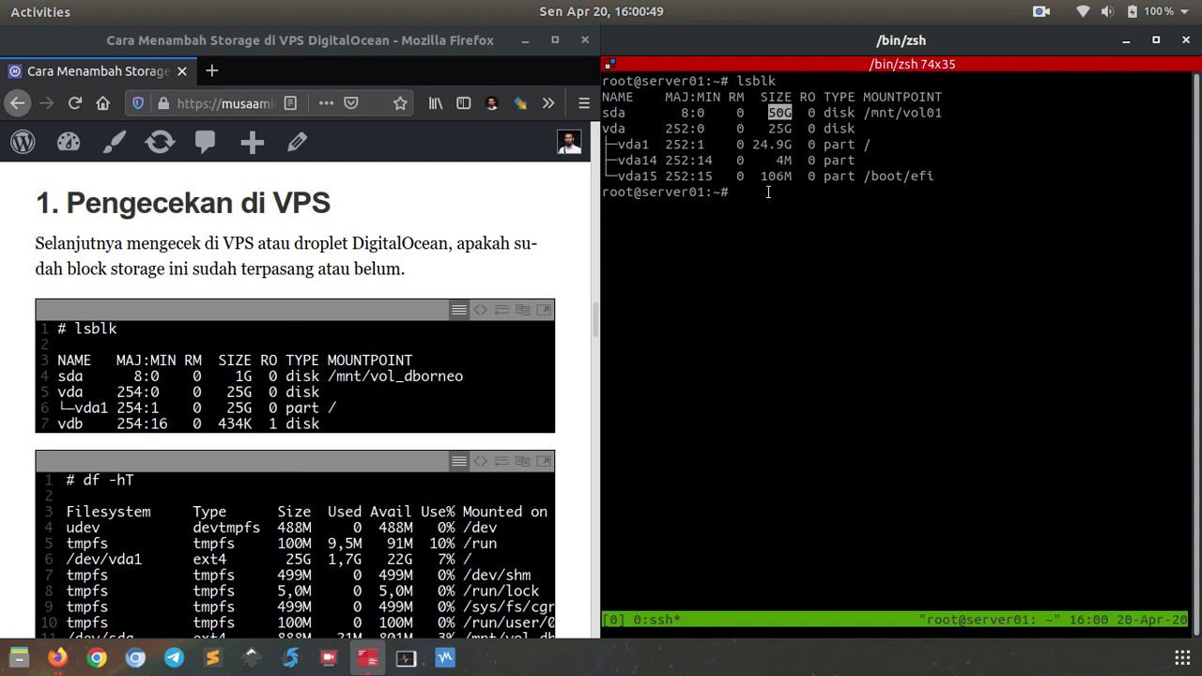
pyautogui.click(764, 203)
pyautogui.write('df -hT')
pyautogui.press('Return')
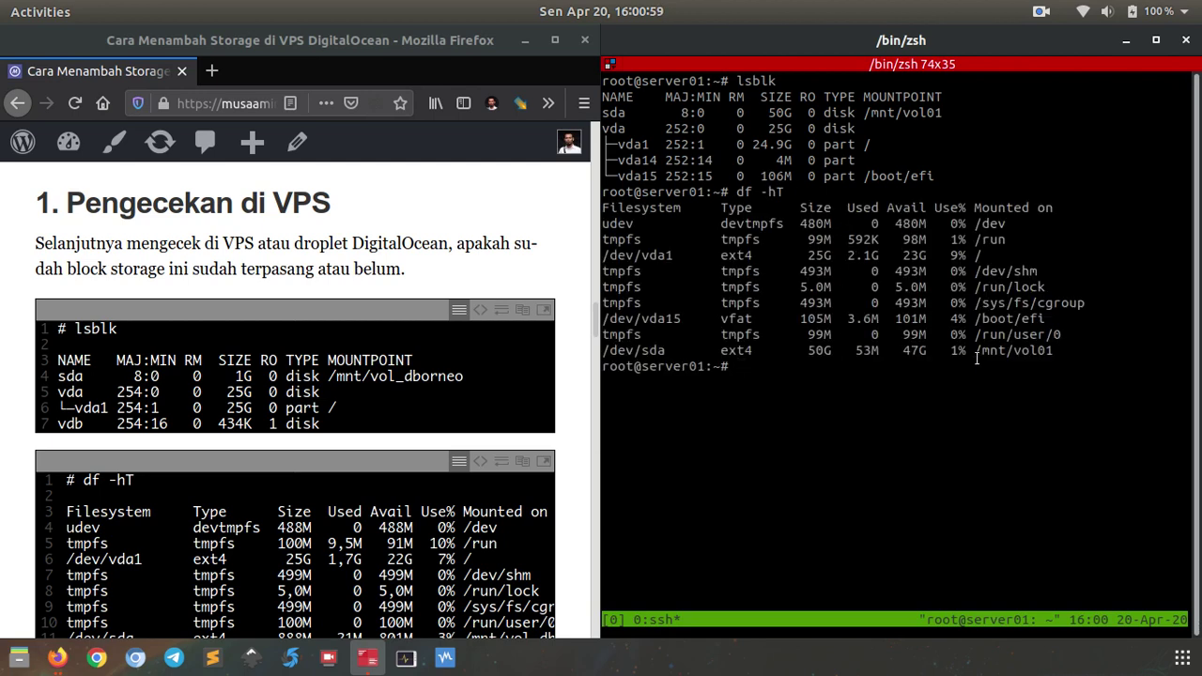
pyautogui.moveTo(976, 352); pyautogui.dragTo(1051, 352)
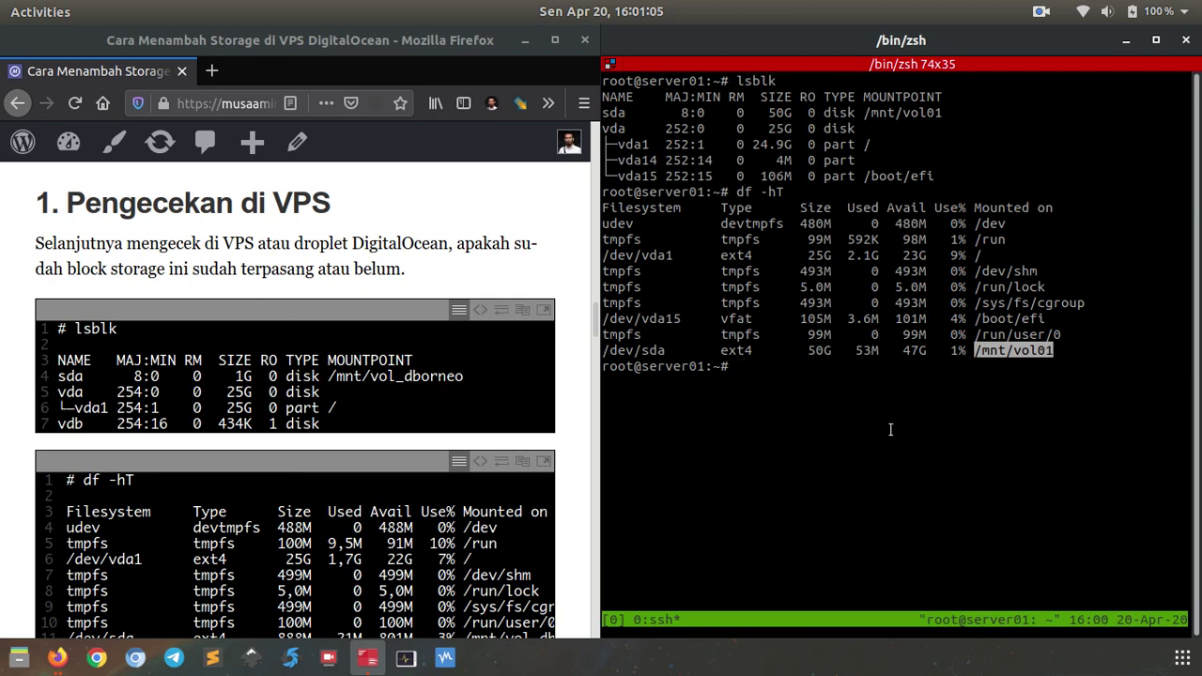
# Read the guide's file-saving test, change to the /mnt/vol01 directory on server01 and clear the terminal
pyautogui.click(440, 492)
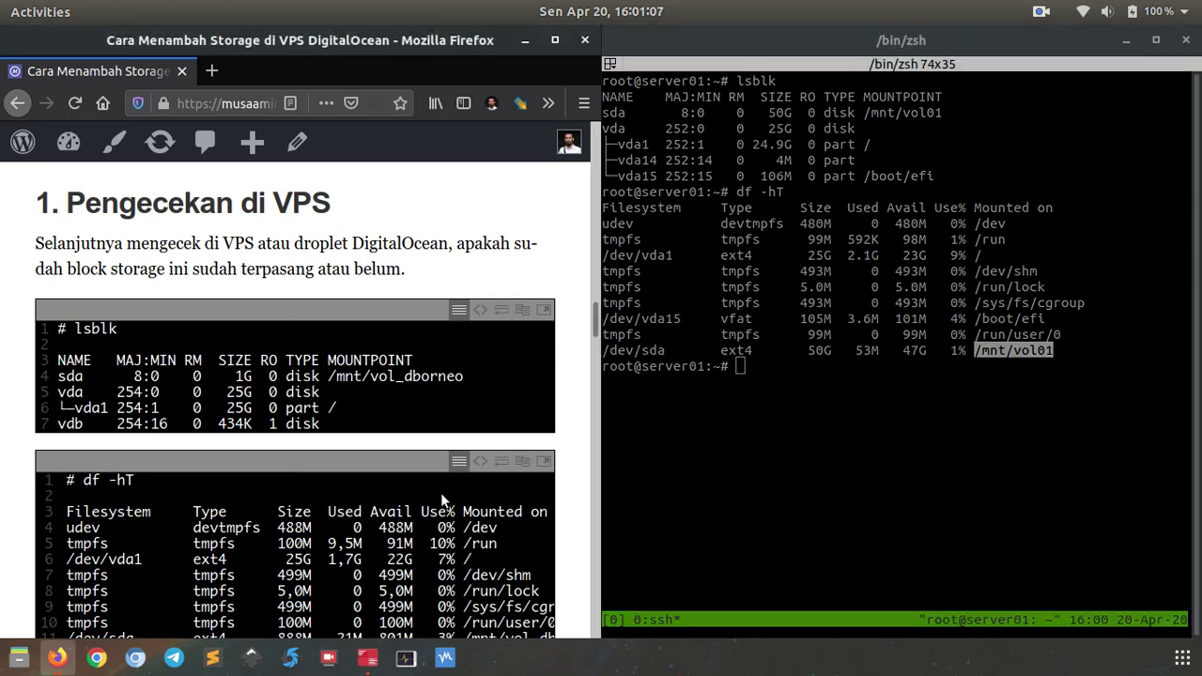
pyautogui.scroll(-5, 441, 492)
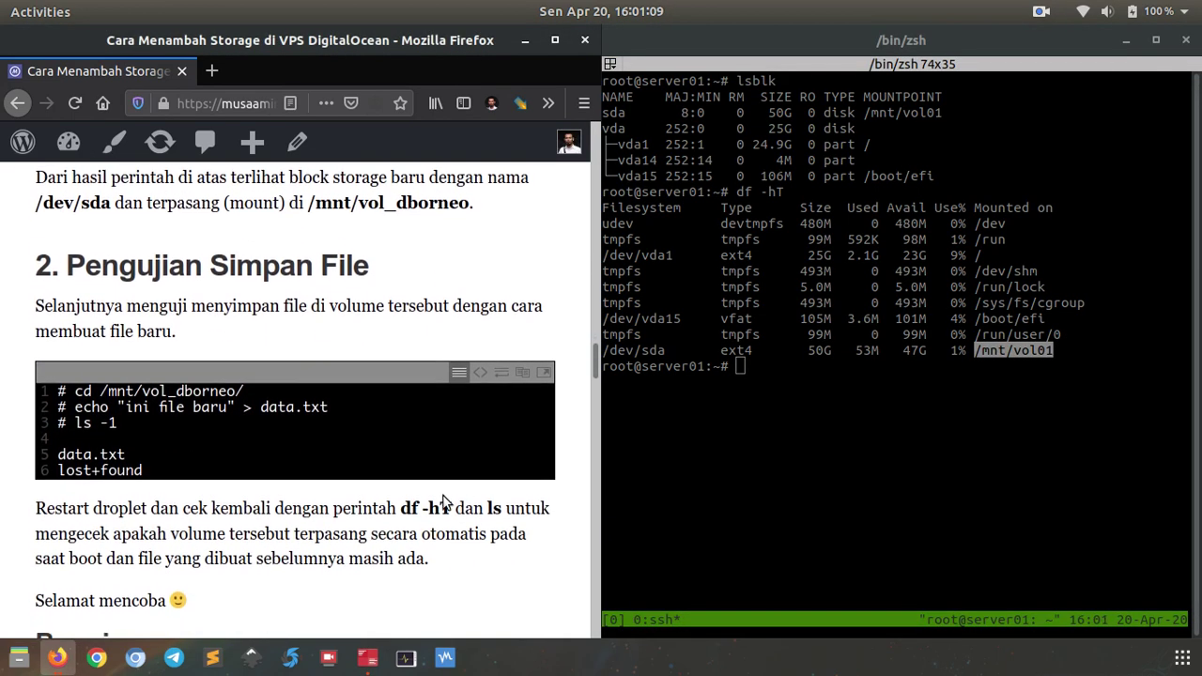
pyautogui.scroll(-4, 443, 497)
pyautogui.scroll(3, 547, 476)
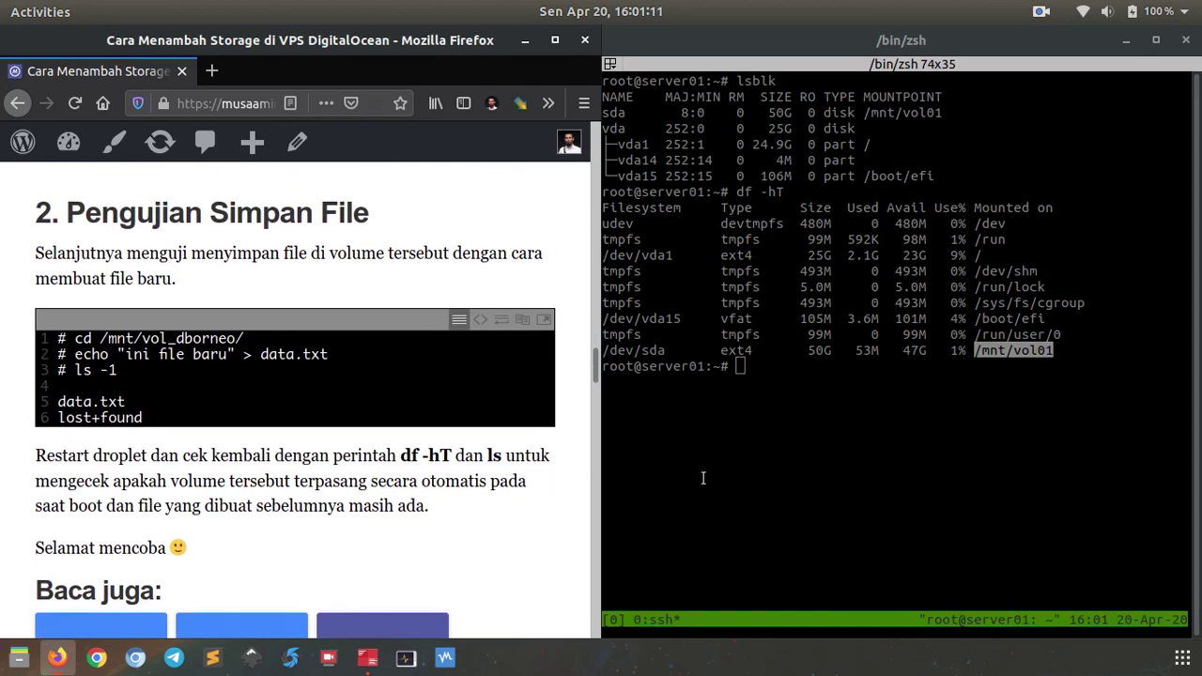
pyautogui.click(843, 454)
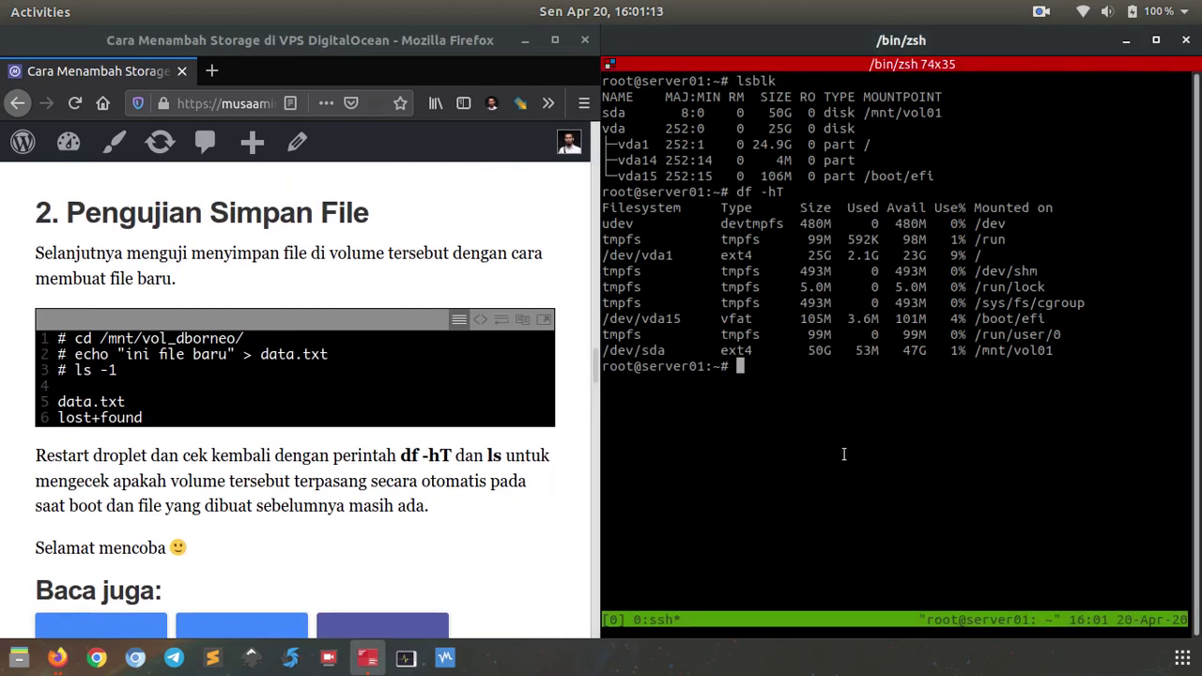
pyautogui.write('cd /mnt/vol')
pyautogui.press('Tab')
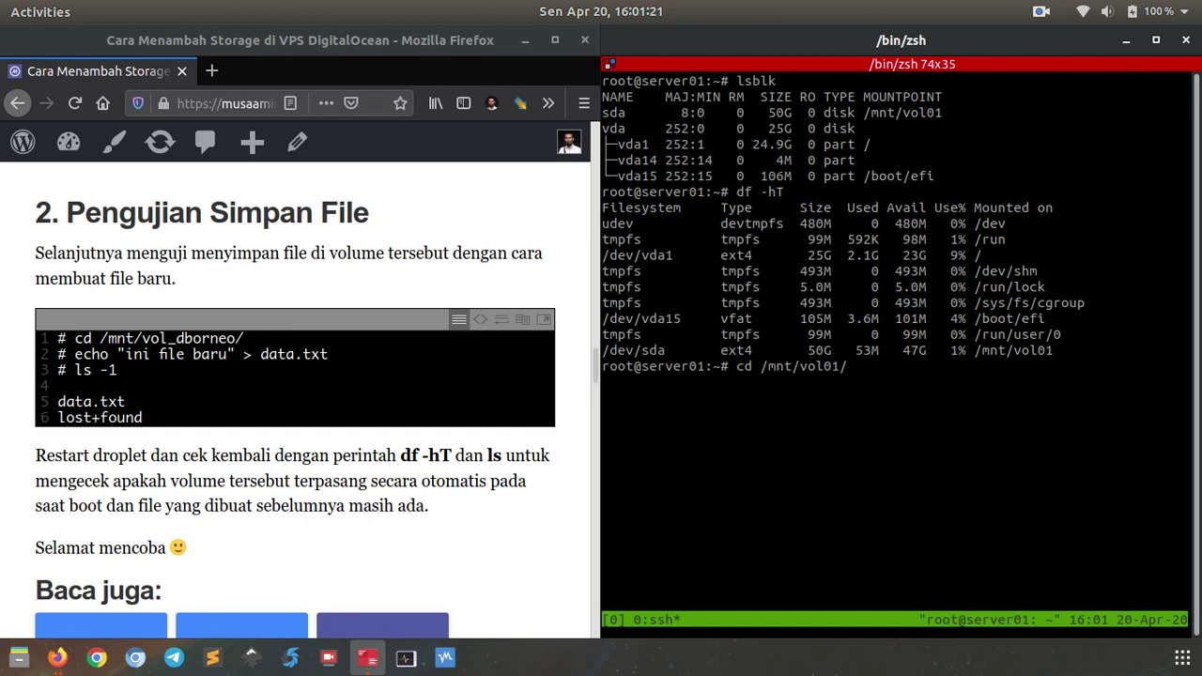
pyautogui.press('Return')
pyautogui.hotkey('ctrl', 'l')
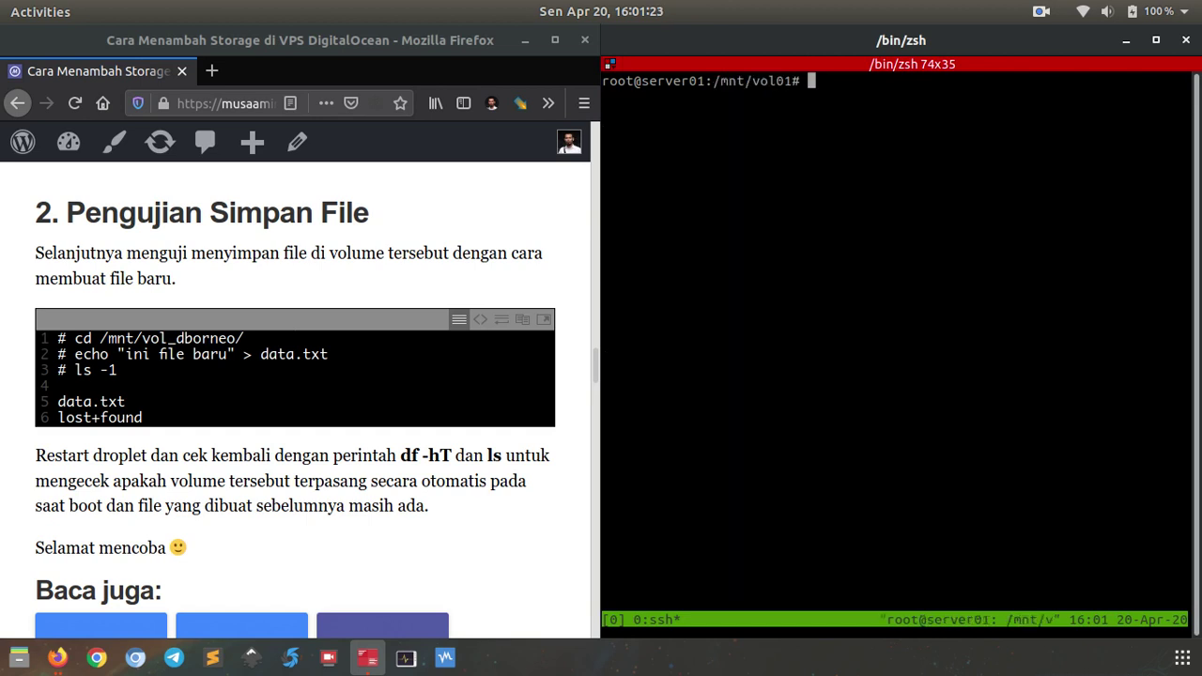
# List the current contents of /mnt/vol01 in long format with ls -l
pyautogui.write('ls -')
pyautogui.write('l')
pyautogui.press('Return')
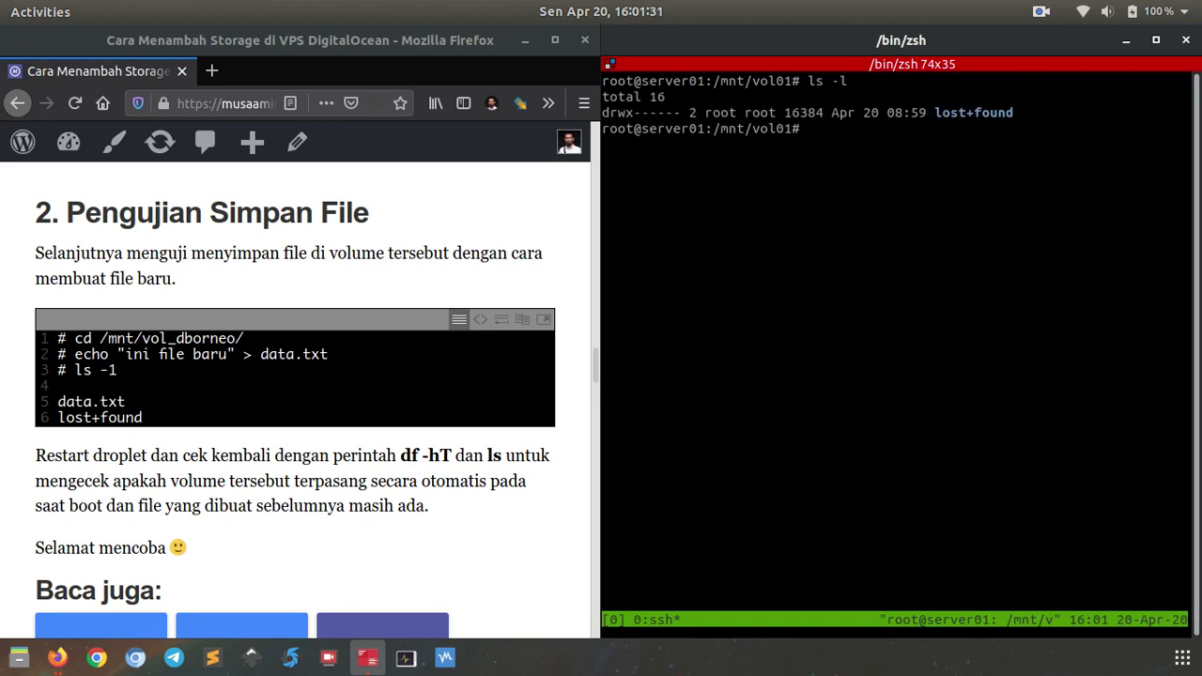
# Create the file data1.txt on the volume by redirecting echo "ini file baru" into it
pyautogui.write('echo "ini file baru" > da')
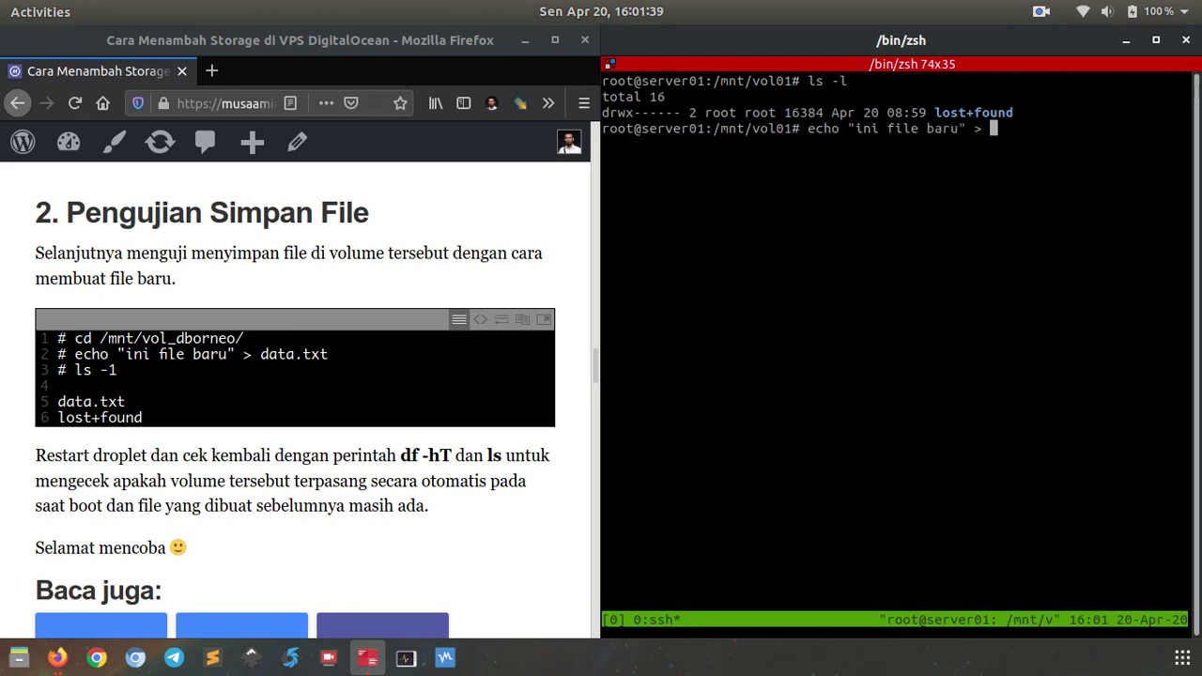
pyautogui.write('ta1.txt')
pyautogui.press('Return')
# List the volume directory again with ls -l to check the new file, and return to the home directory
pyautogui.write('ls -l')
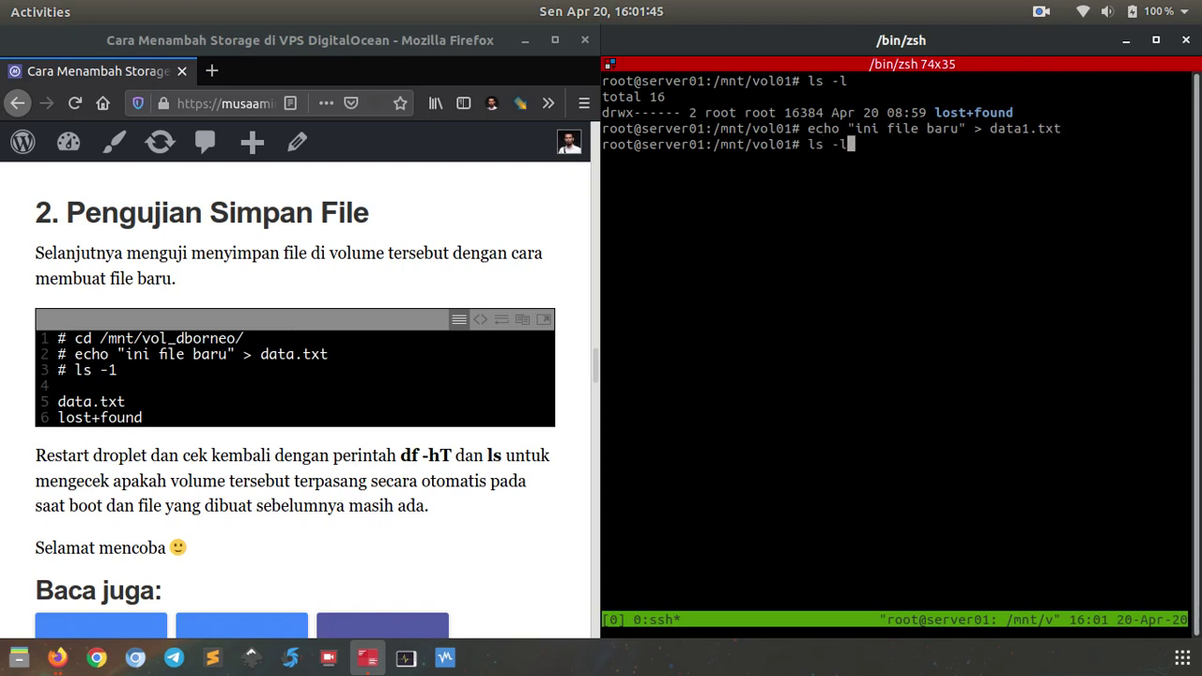
pyautogui.press('Return')
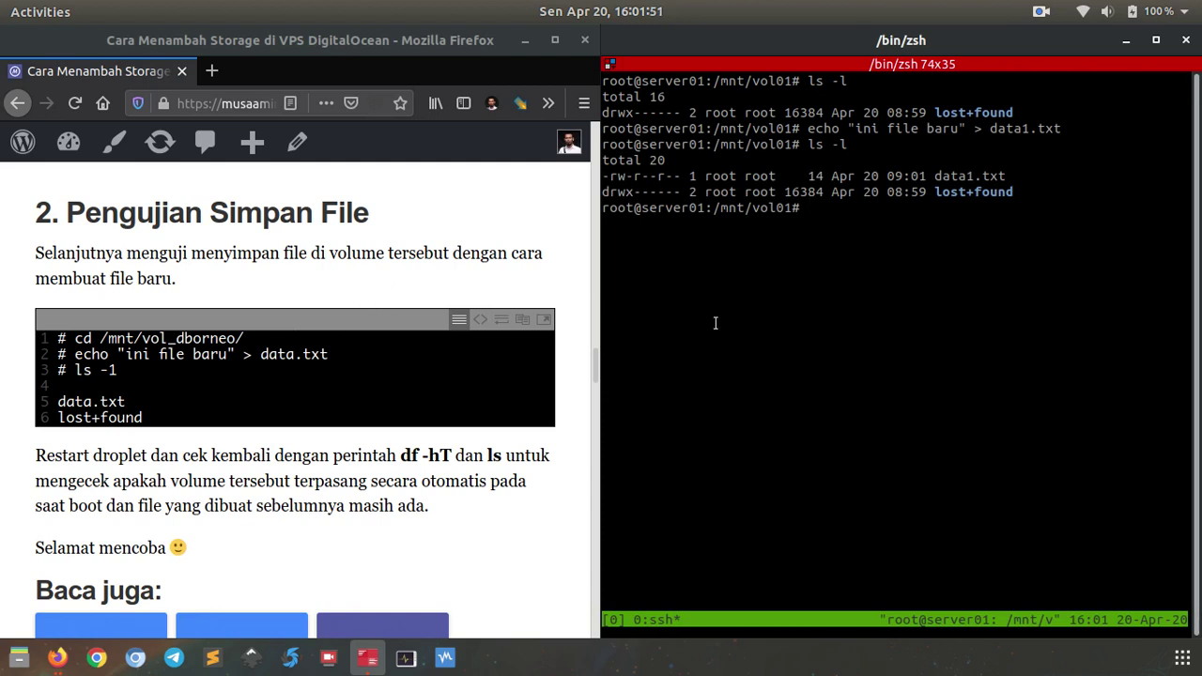
pyautogui.write('cd')
pyautogui.press('Return')
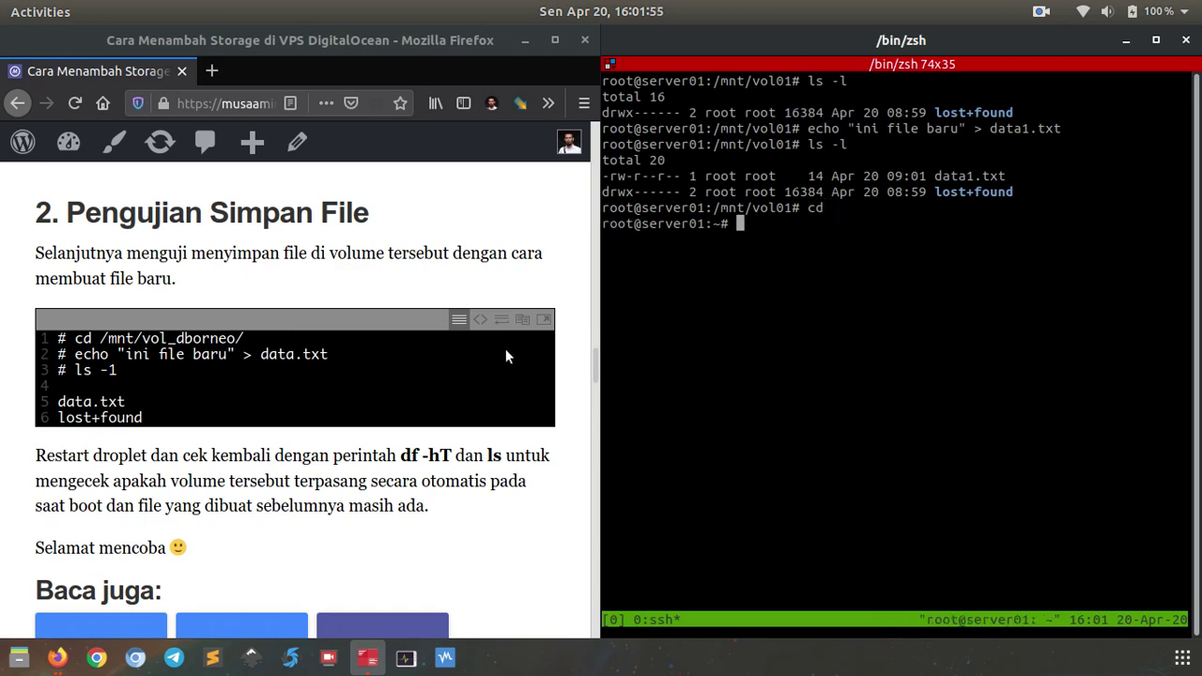
# Switch to the DigitalOcean Volumes page, read the Config instructions for vol01 and close them
pyautogui.scroll(2, 566, 338)
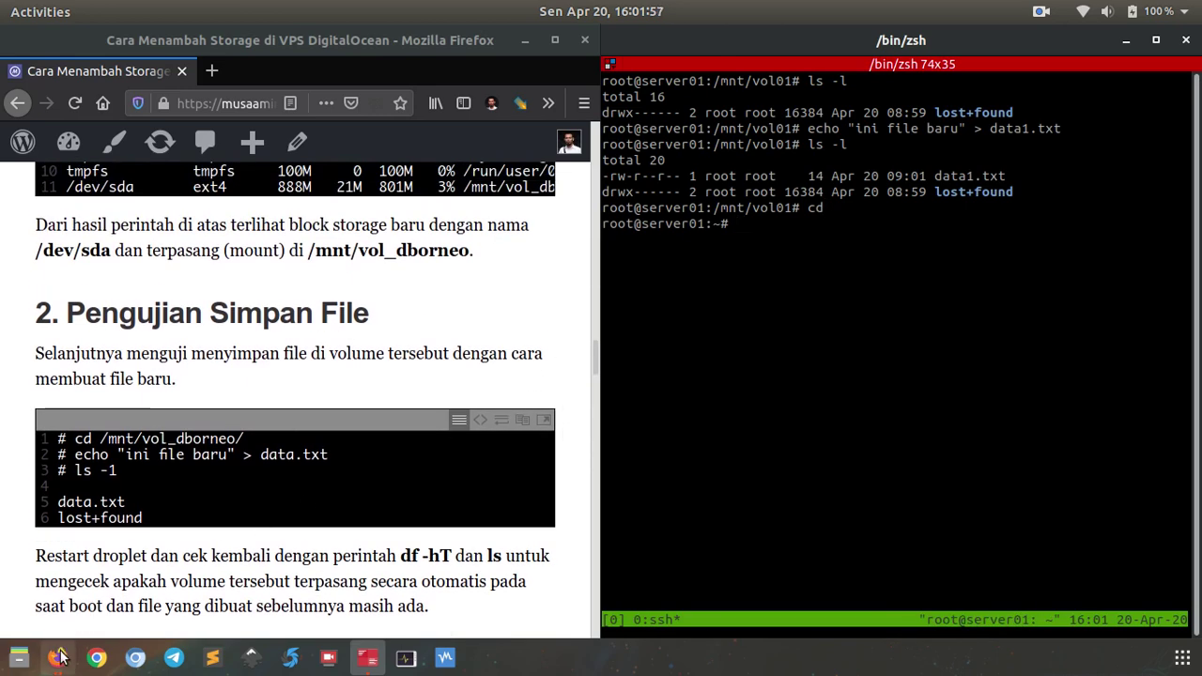
pyautogui.click(57, 657)
pyautogui.click(394, 552)
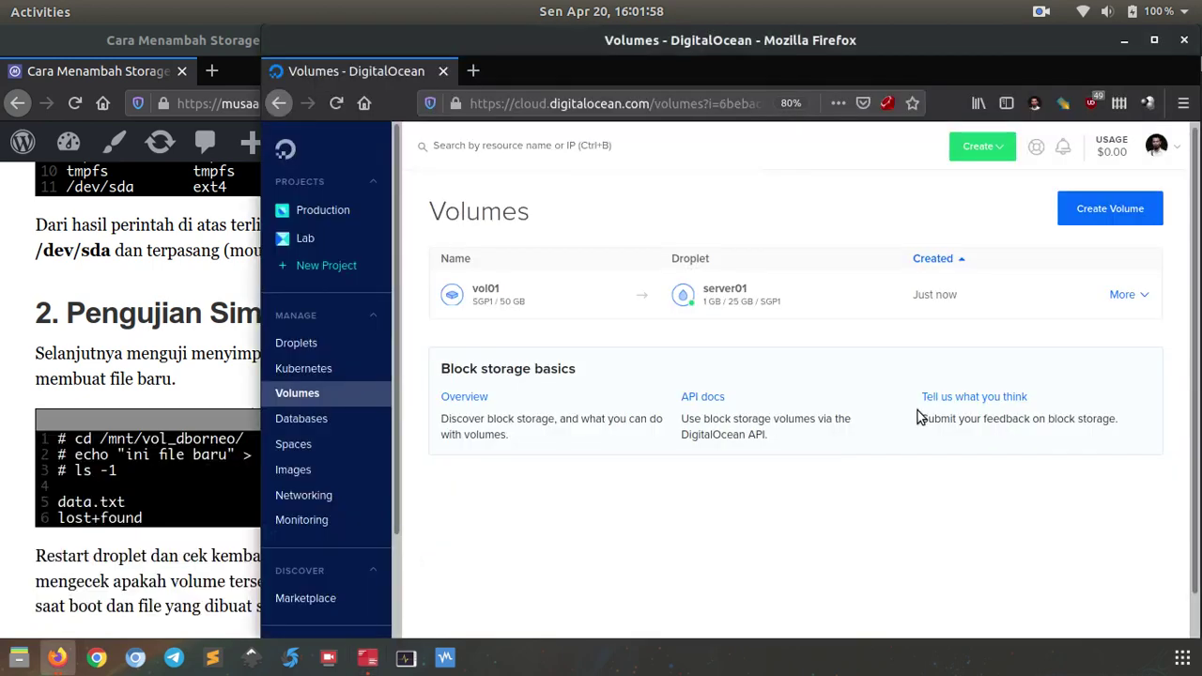
pyautogui.click(1117, 297)
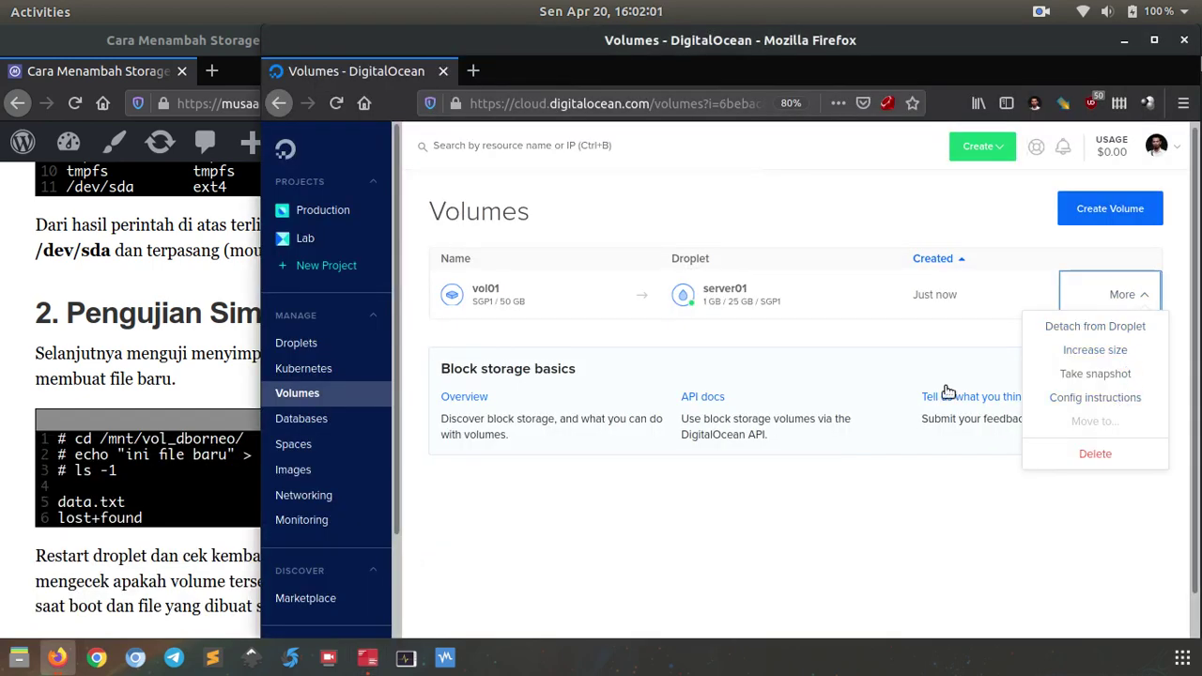
pyautogui.click(1114, 404)
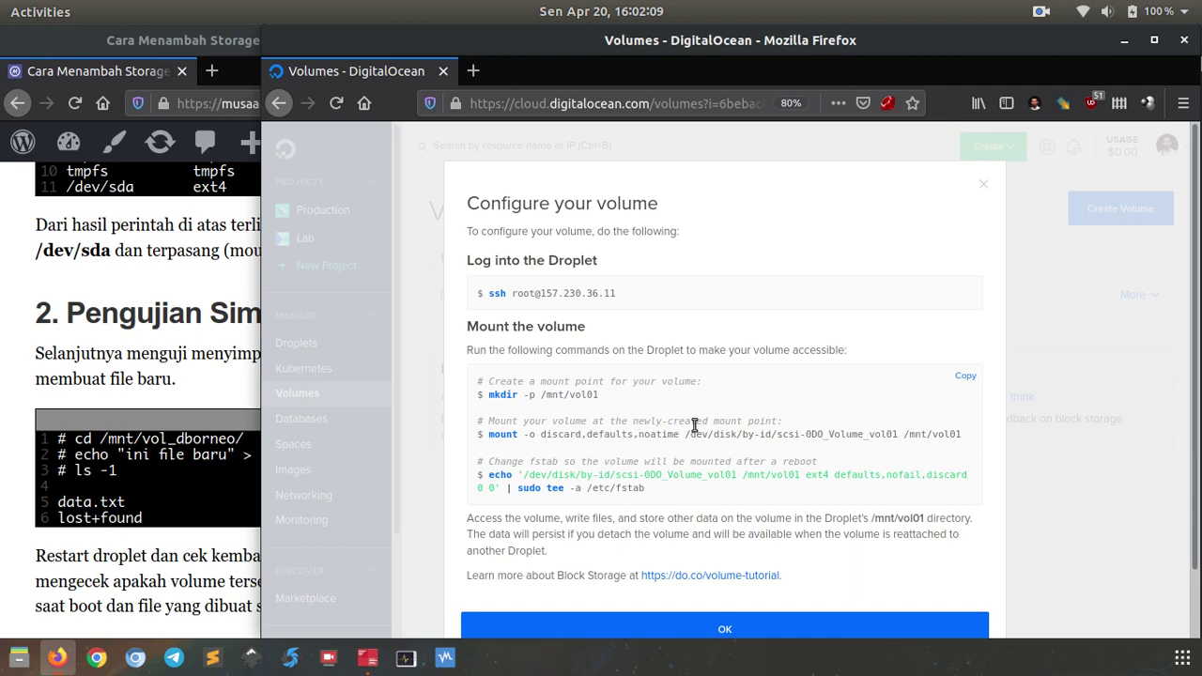
pyautogui.click(985, 189)
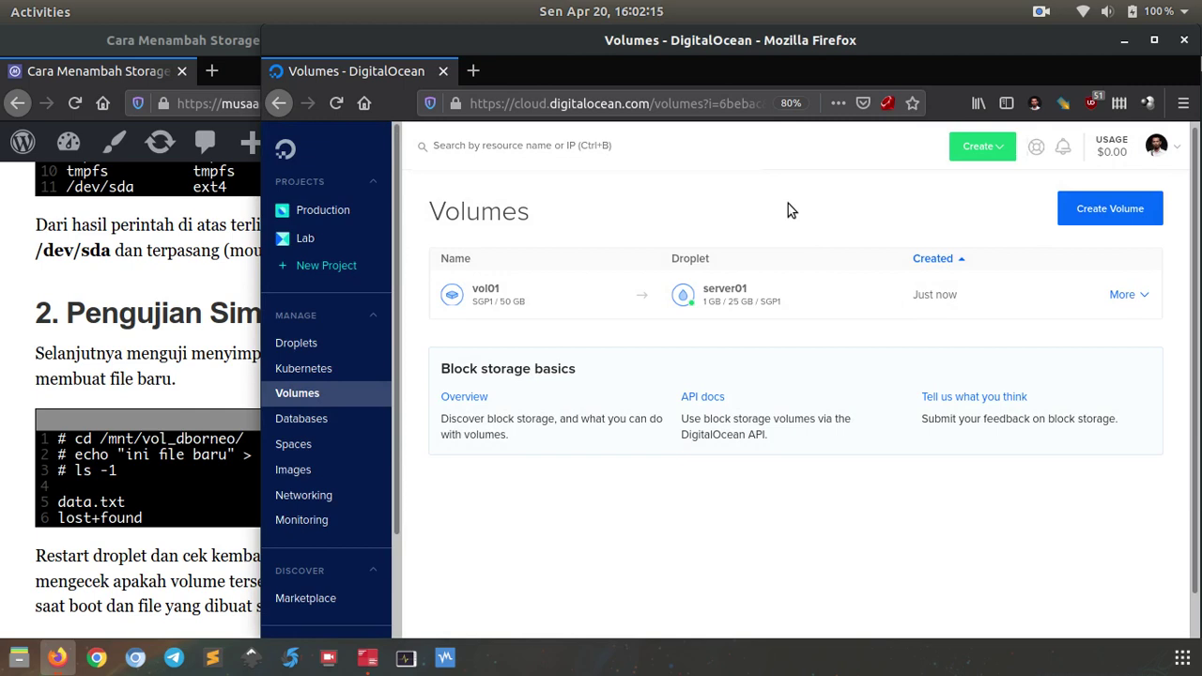
# Detach volume vol01 from its droplet server01, and check which management actions the volume offers
pyautogui.click(1122, 294)
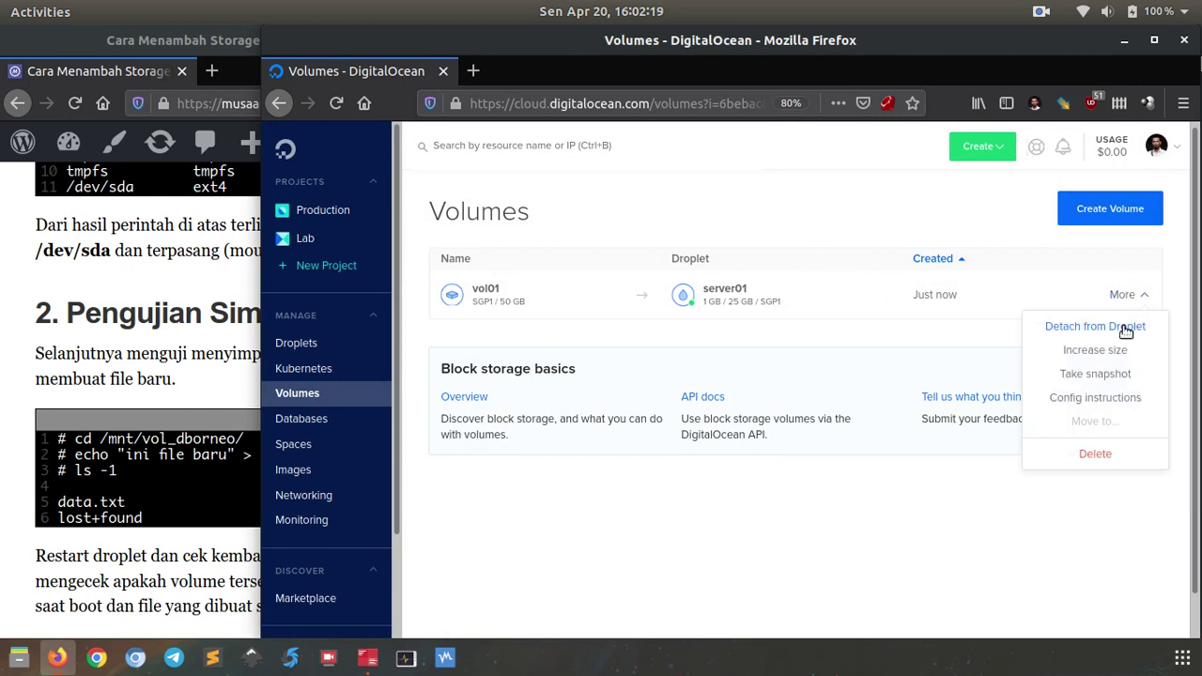
pyautogui.click(1122, 327)
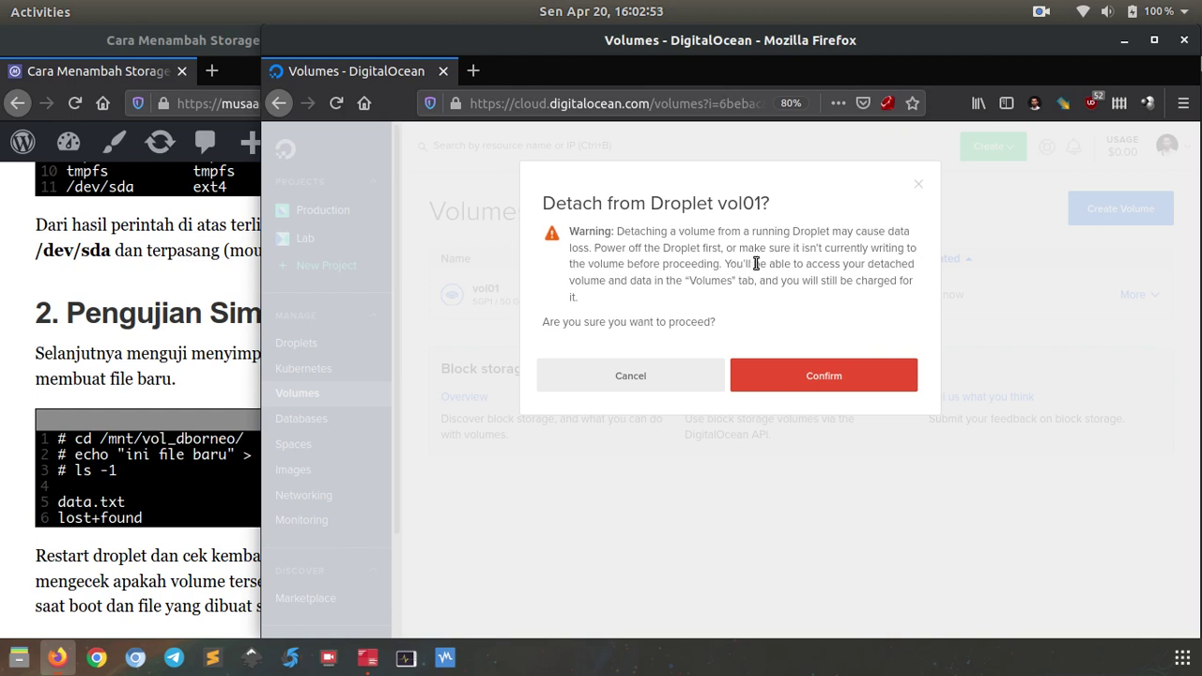
pyautogui.click(806, 377)
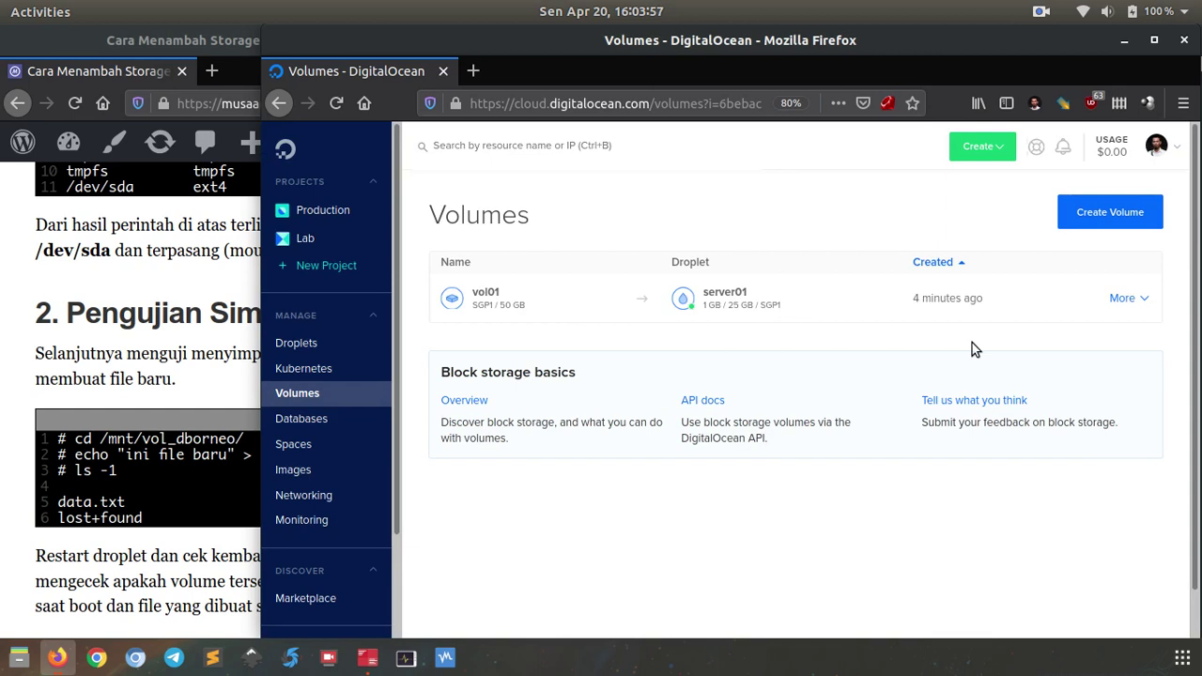
pyautogui.click(1132, 302)
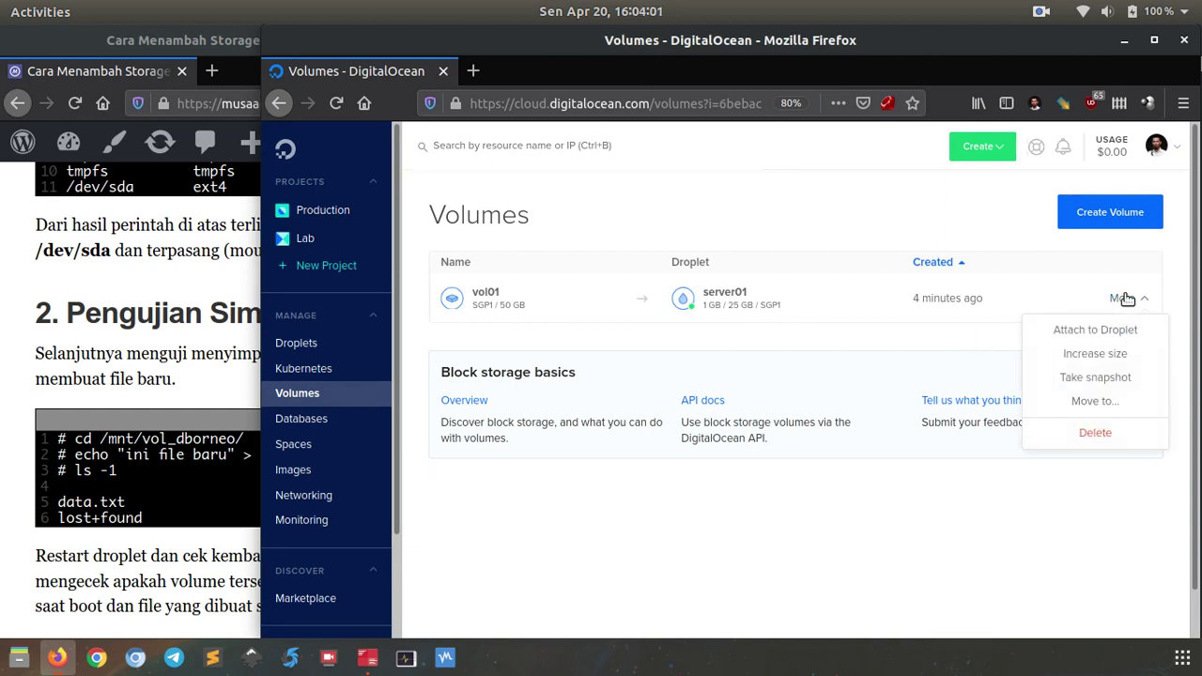
pyautogui.click(858, 354)
# Run df -hT in the server01 terminal to check whether the detached volume is still mounted
pyautogui.click(366, 660)
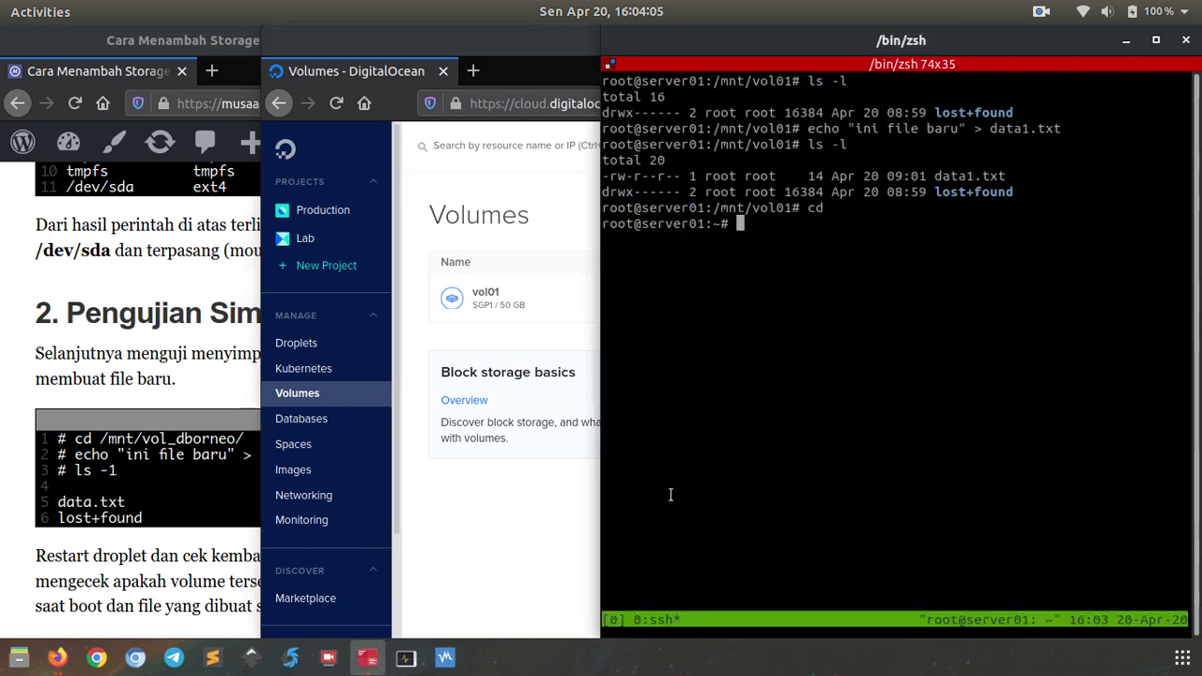
pyautogui.write('d')
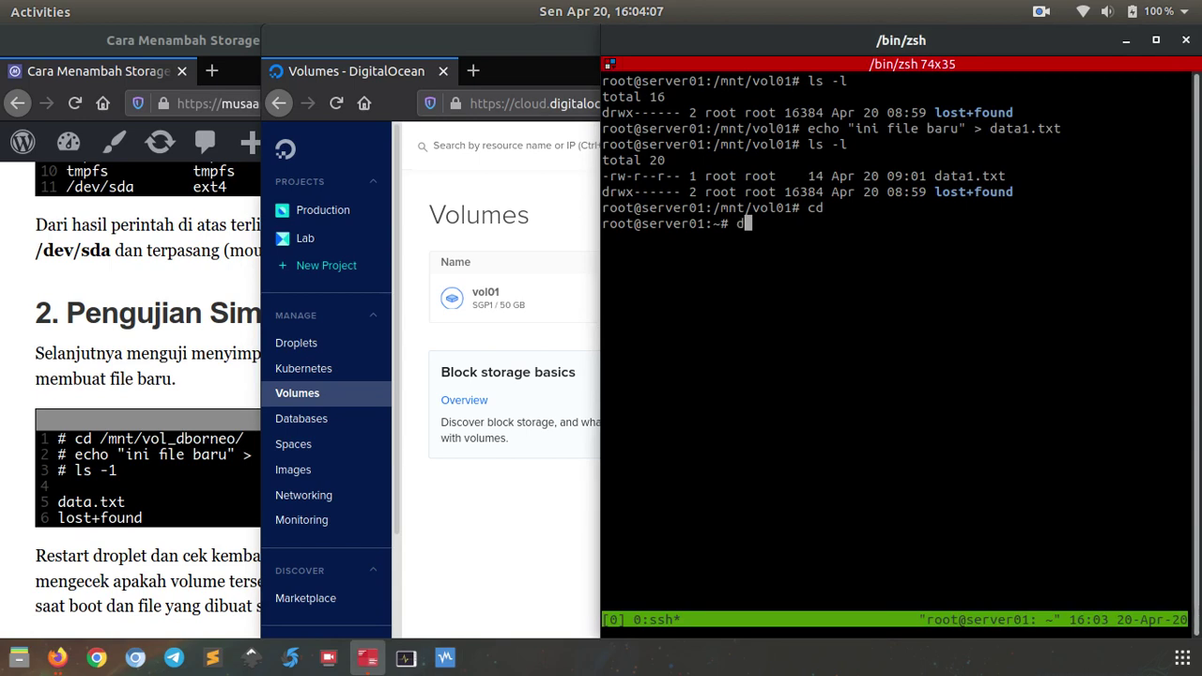
pyautogui.write('f -hT')
pyautogui.press('Return')
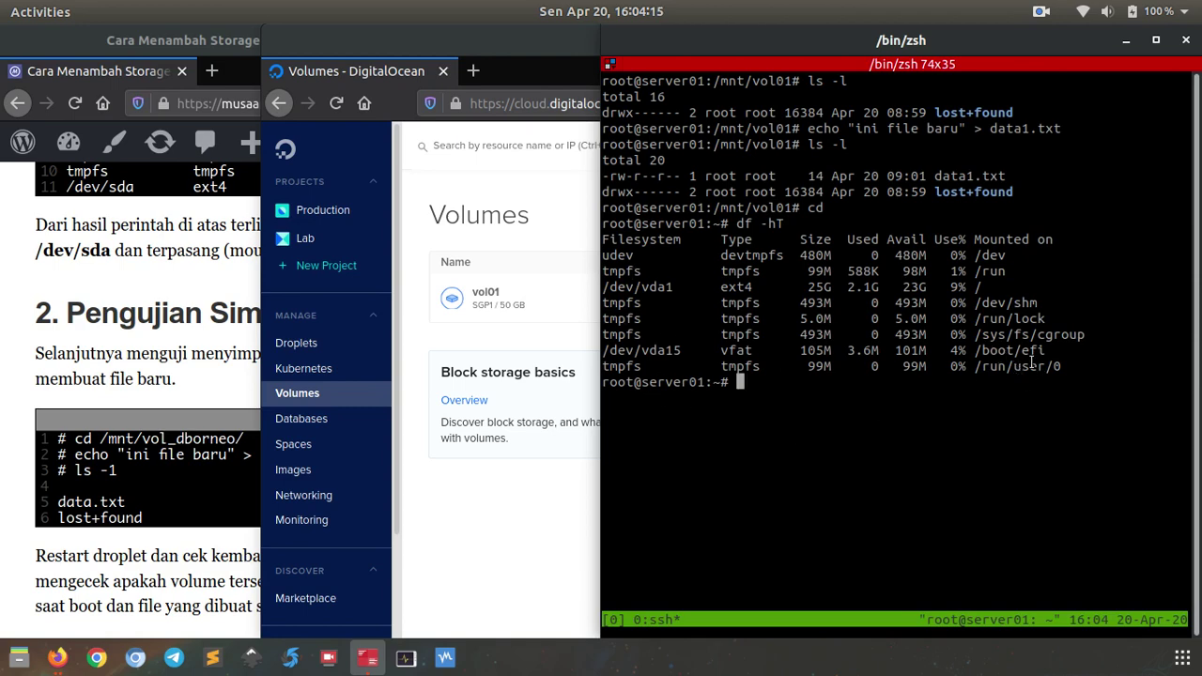
# Return to the DigitalOcean Volumes page and attach vol01 to the droplet server02
pyautogui.click(489, 533)
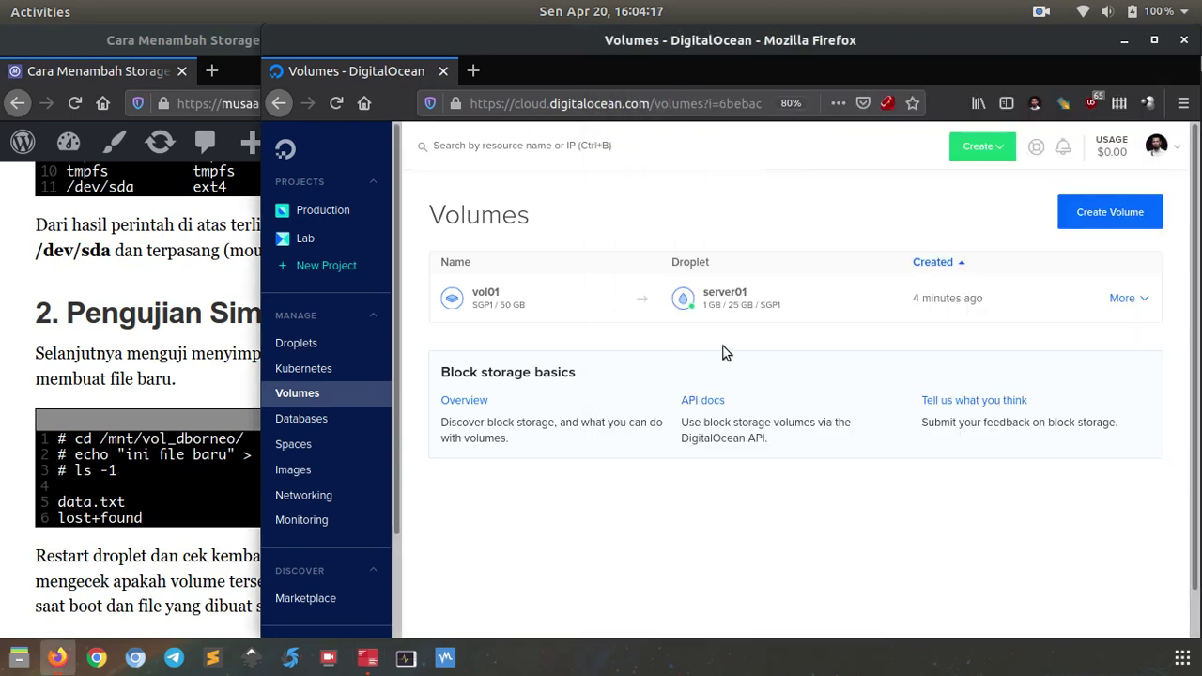
pyautogui.click(886, 302)
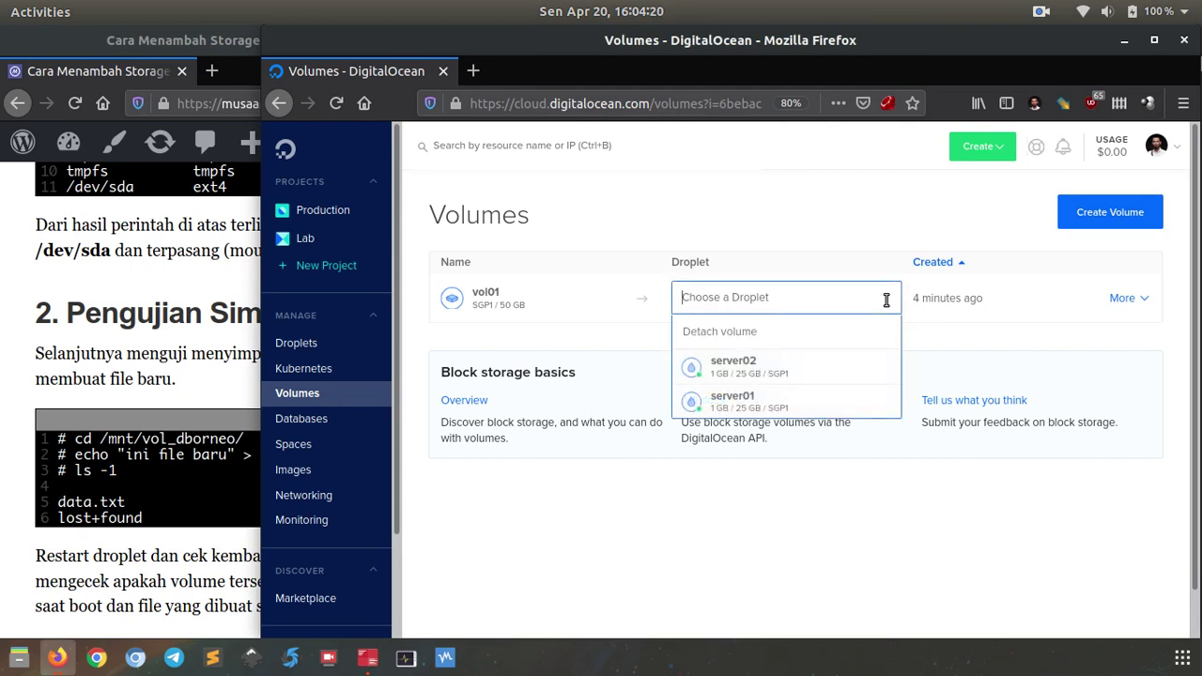
pyautogui.click(820, 373)
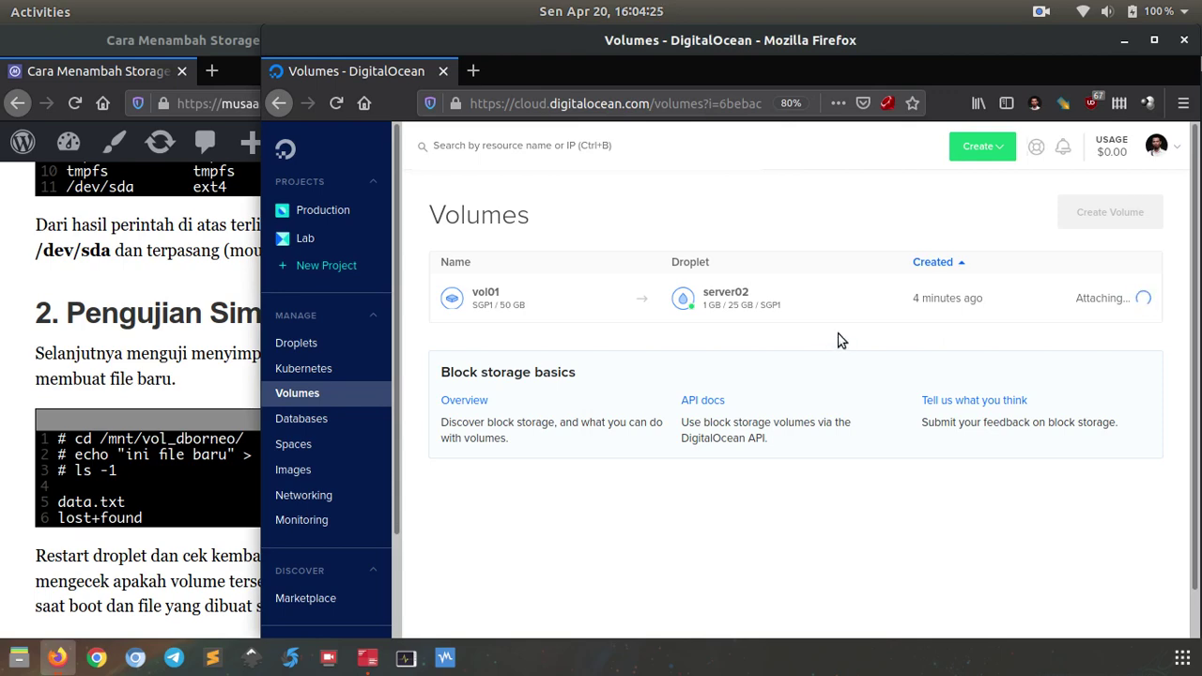
# Split the terminal horizontally and enlarge the new lower pane by shrinking the server01 pane
pyautogui.click(366, 659)
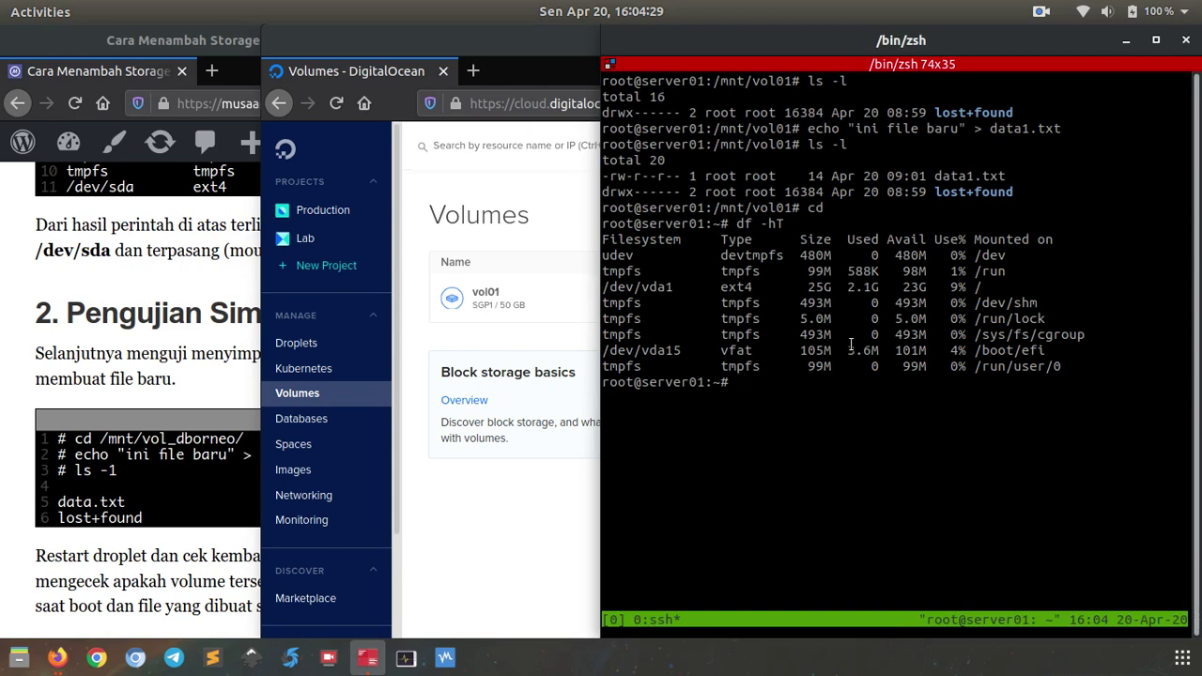
pyautogui.rightClick(827, 498)
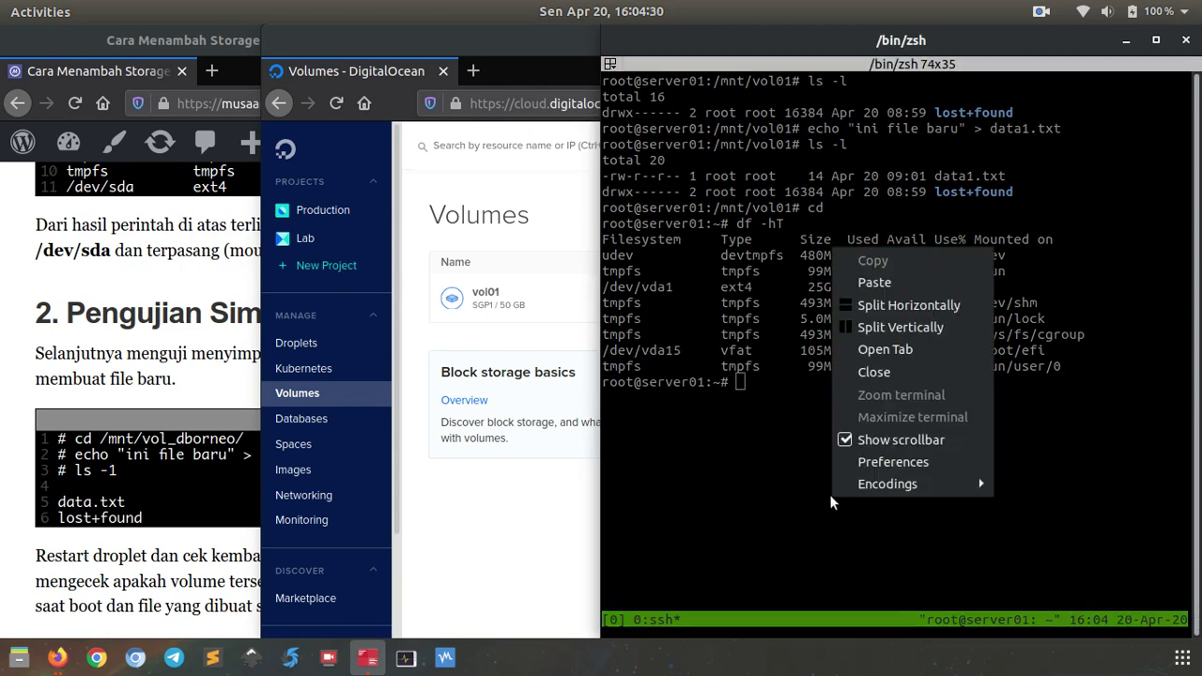
pyautogui.click(916, 315)
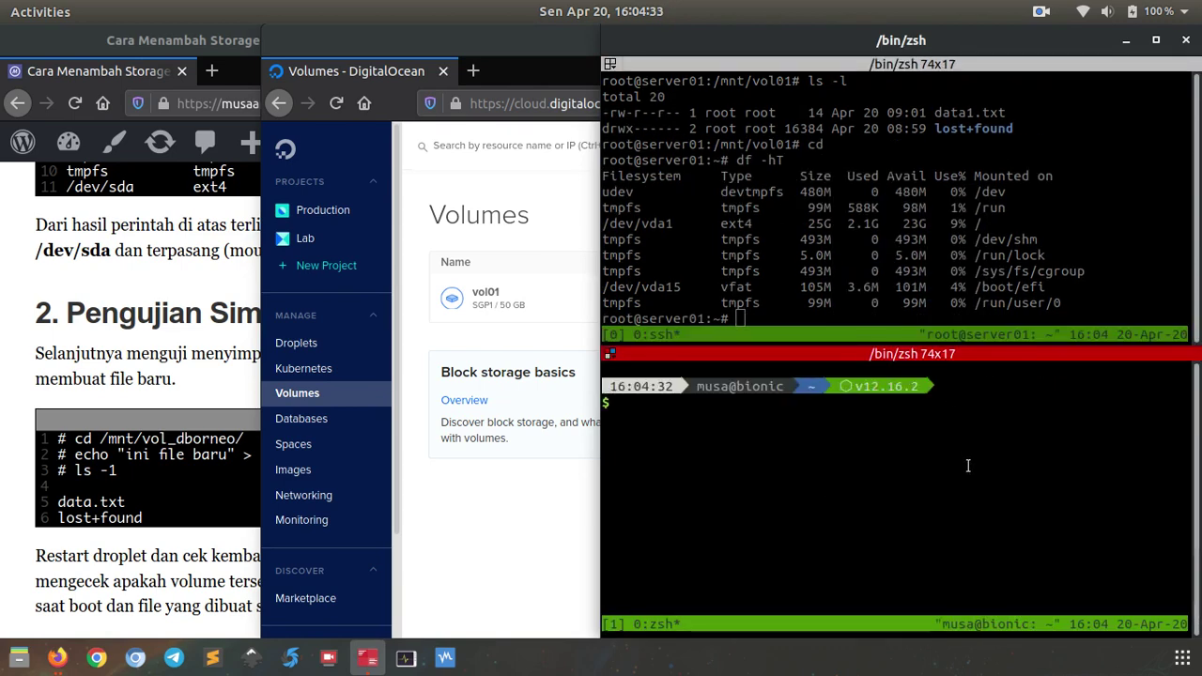
pyautogui.moveTo(1072, 346); pyautogui.dragTo(1068, 208)
# Connect to server02 over SSH in the new terminal pane with ssh server02
pyautogui.write('ssh')
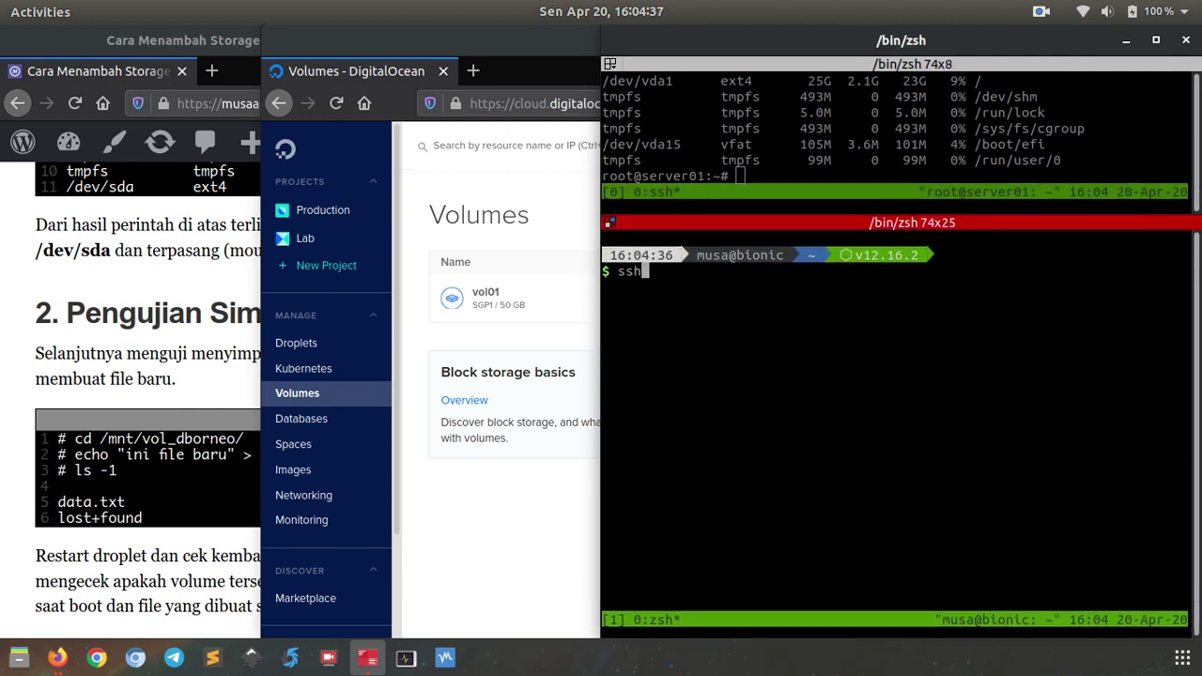
pyautogui.write(' server02')
pyautogui.press('Return')
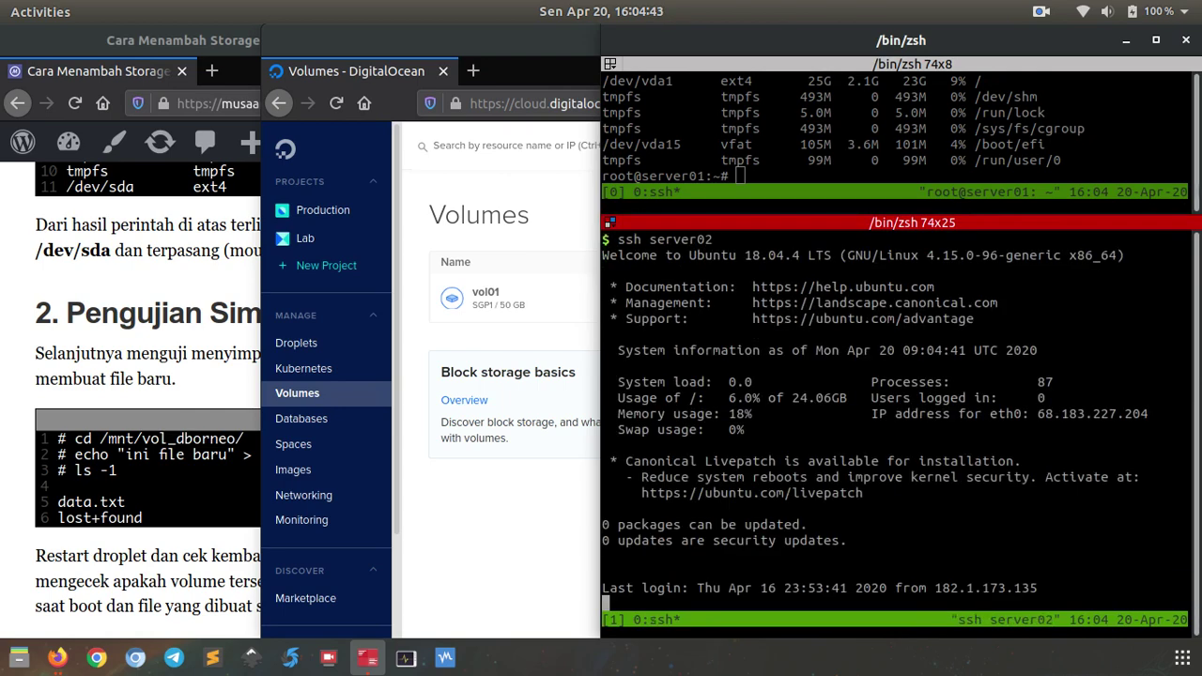
# Clear the server02 terminal, check vol01's droplet attachment on the DigitalOcean Volumes page, and return to the terminal
pyautogui.hotkey('ctrl', 'l')
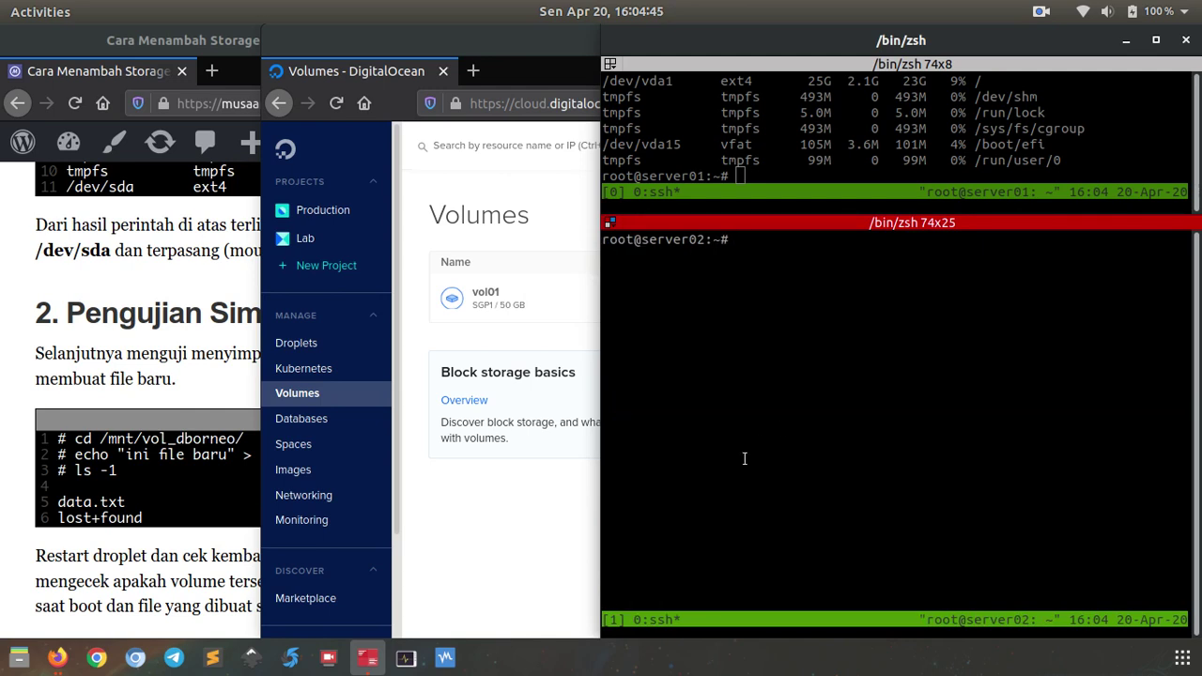
pyautogui.click(525, 511)
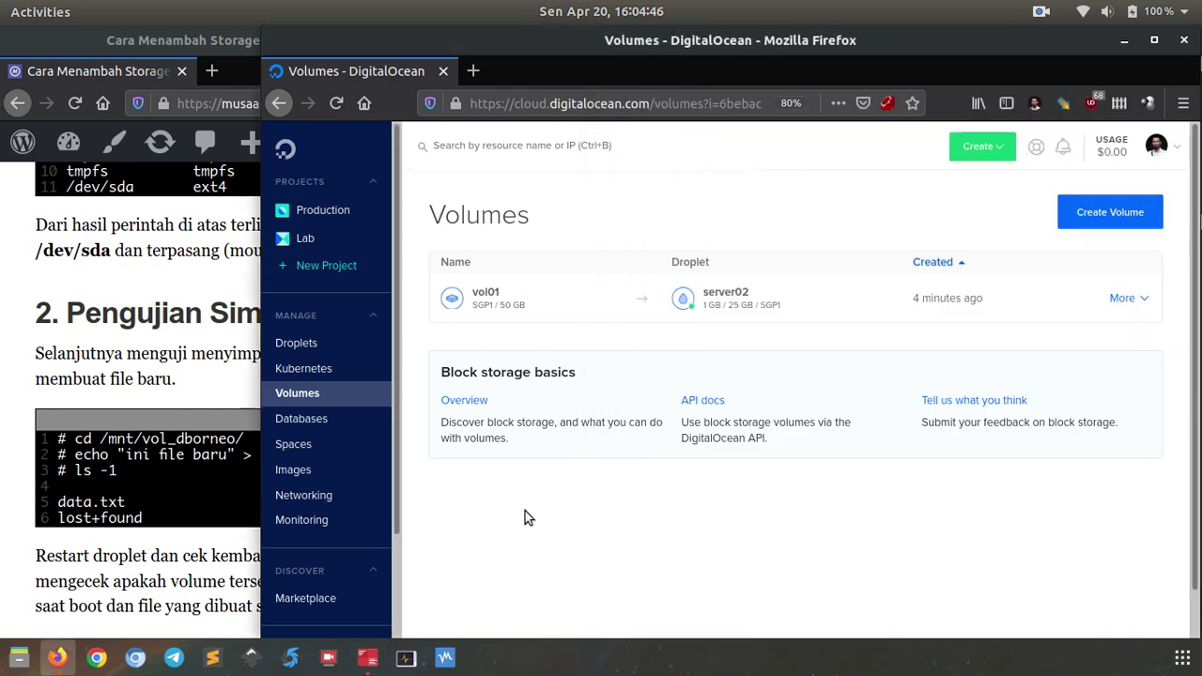
pyautogui.click(1134, 298)
pyautogui.click(767, 566)
pyautogui.click(404, 656)
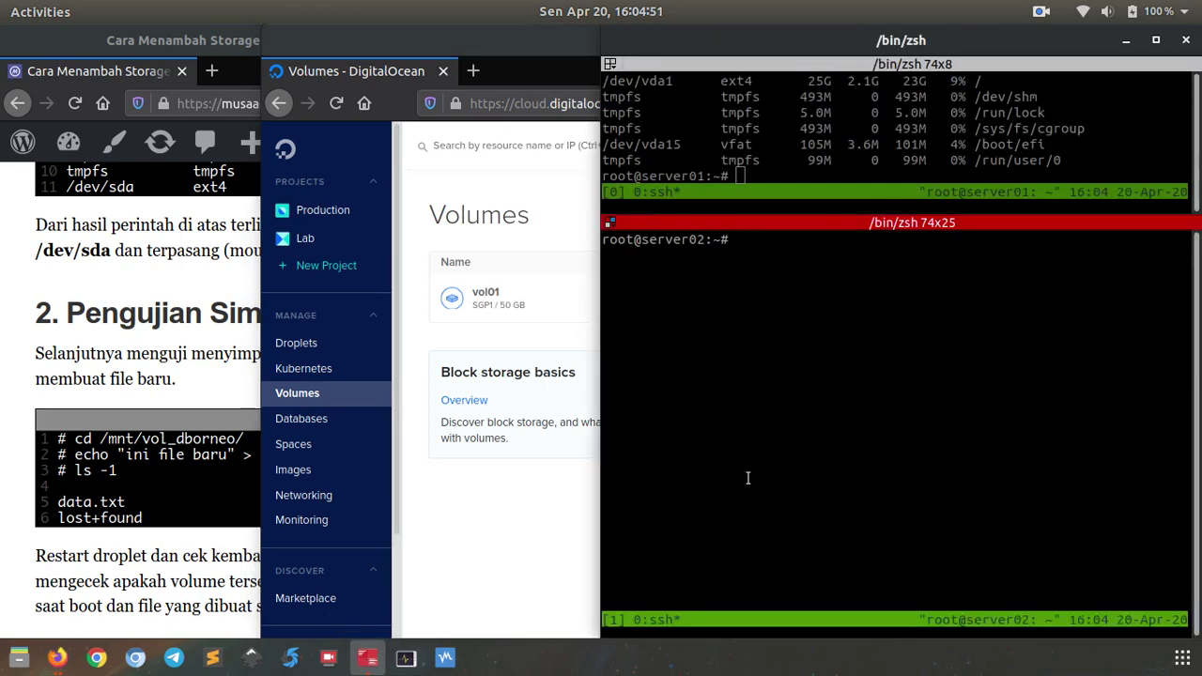
# Run df -hT and lsblk on server02 to check the mounted filesystems and attached block devices
pyautogui.write('l')
pyautogui.press('BackSpace')
pyautogui.write('df -hT')
pyautogui.press('Return')
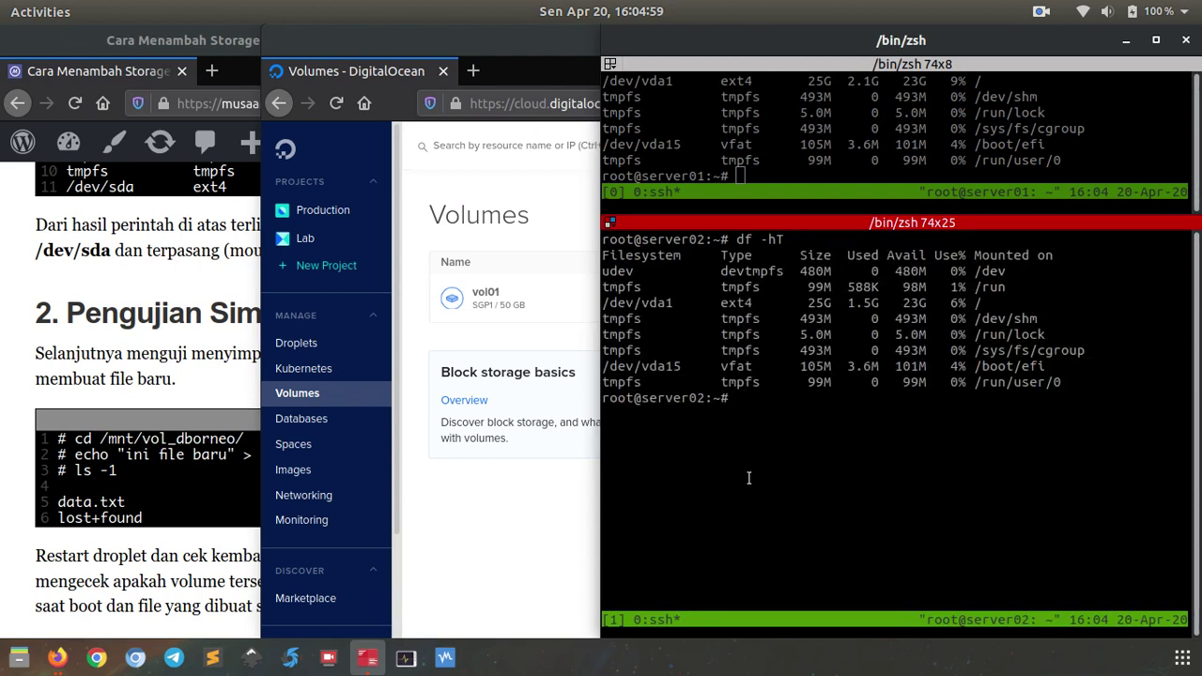
pyautogui.write('lsblk')
pyautogui.press('Return')
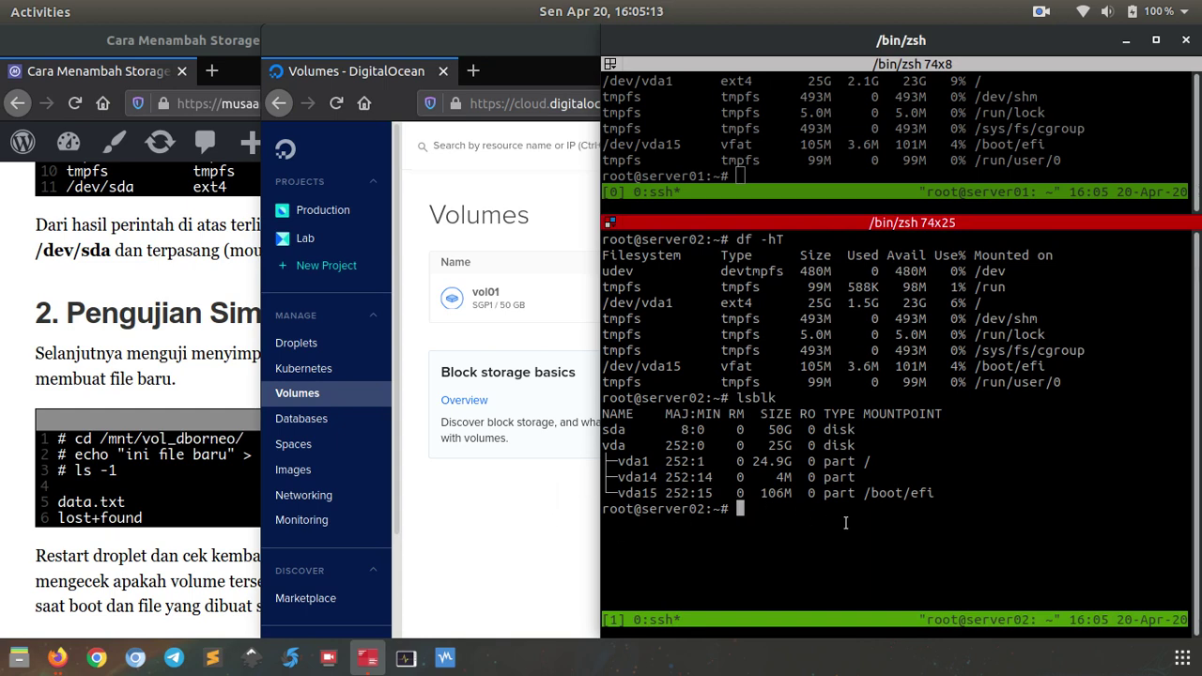
# Create the mount point directory /mnt/vol01 on server02 with mkdir
pyautogui.write('mo')
pyautogui.press('BackSpace')
pyautogui.press('BackSpace')
pyautogui.write('m')
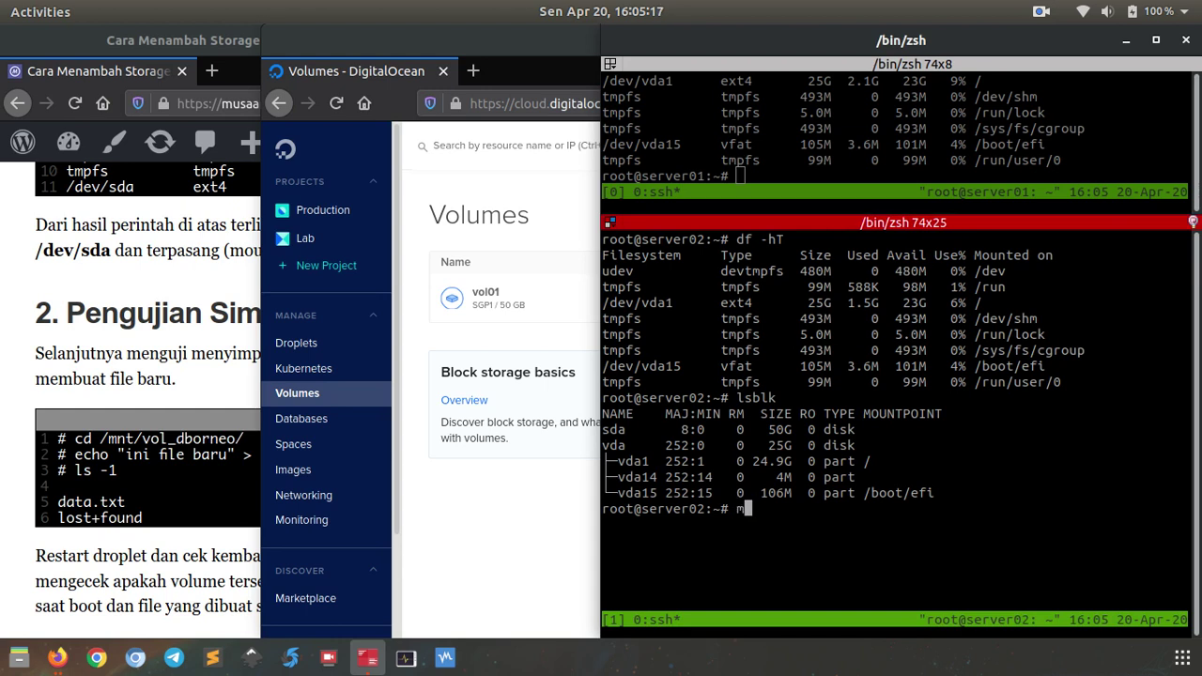
pyautogui.write('kdir /mnt/vol01')
pyautogui.press('Return')
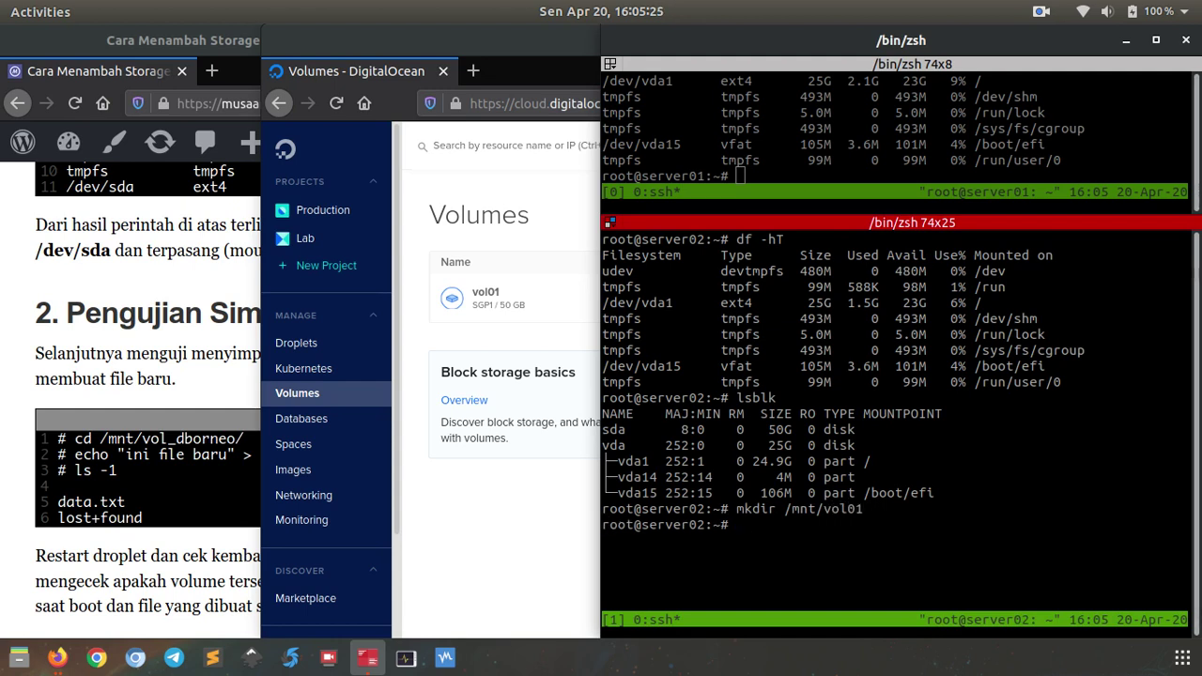
# Mount the volume /dev/sda on /mnt/vol01 on server02
pyautogui.write('mount /dev/sda /')
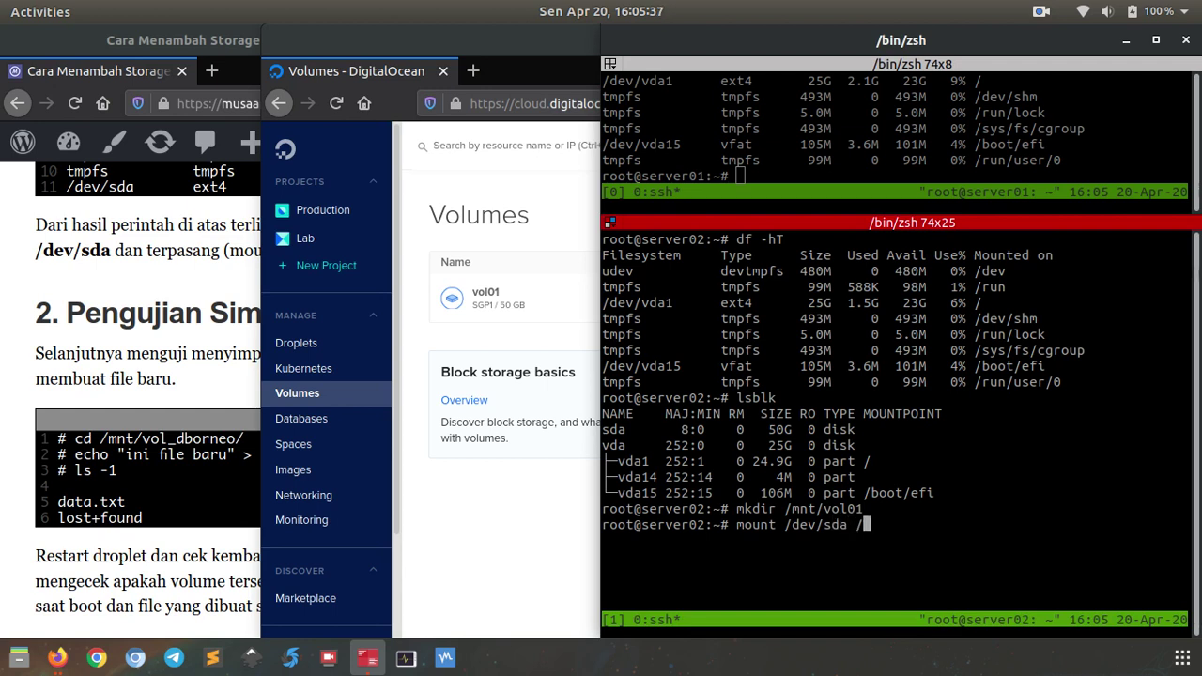
pyautogui.write('d')
pyautogui.press('BackSpace')
pyautogui.write('mnt/b')
pyautogui.press('BackSpace')
pyautogui.write('vol01/')
pyautogui.press('Return')
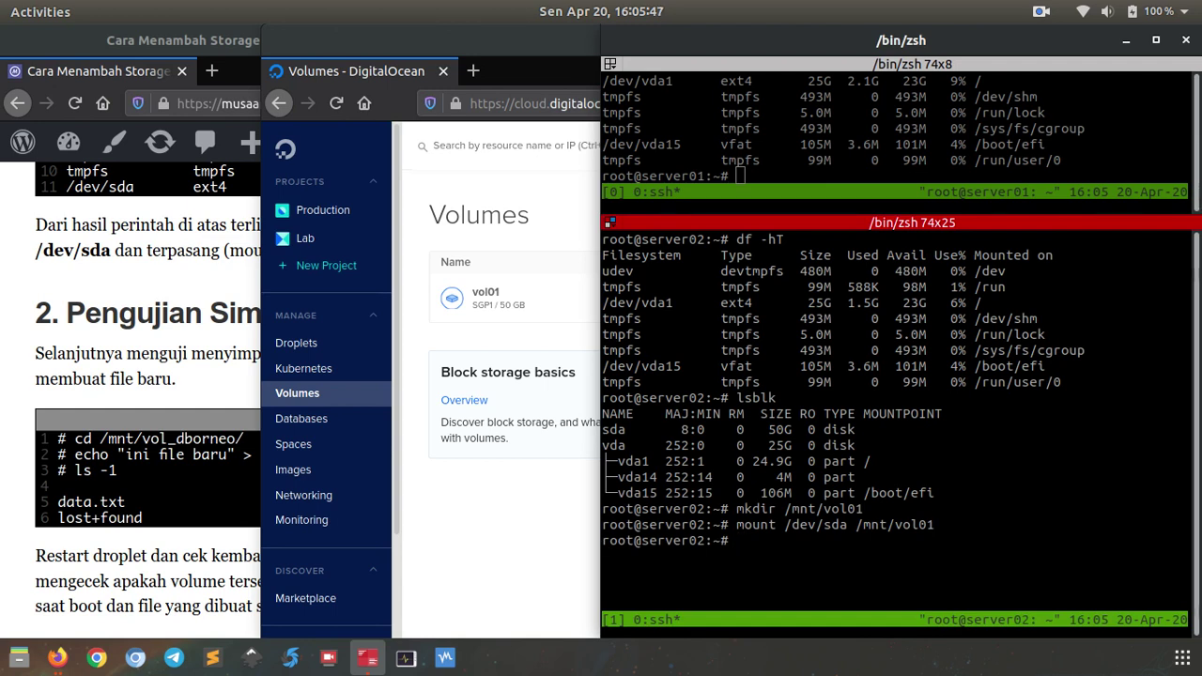
# Rerun df -hT on server02 and check the mount point and size of /dev/sda
pyautogui.press('Up')
pyautogui.press('Up')
pyautogui.press('Up')
pyautogui.press('Up')
pyautogui.press('Return')
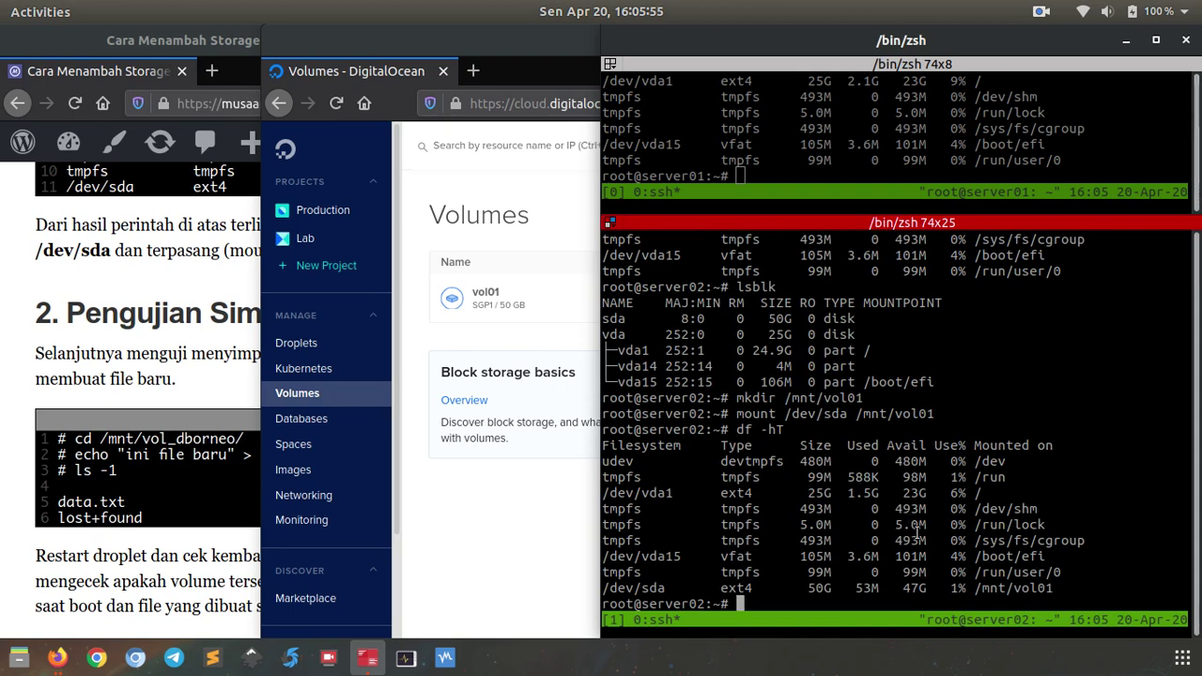
pyautogui.moveTo(976, 591); pyautogui.dragTo(1031, 574)
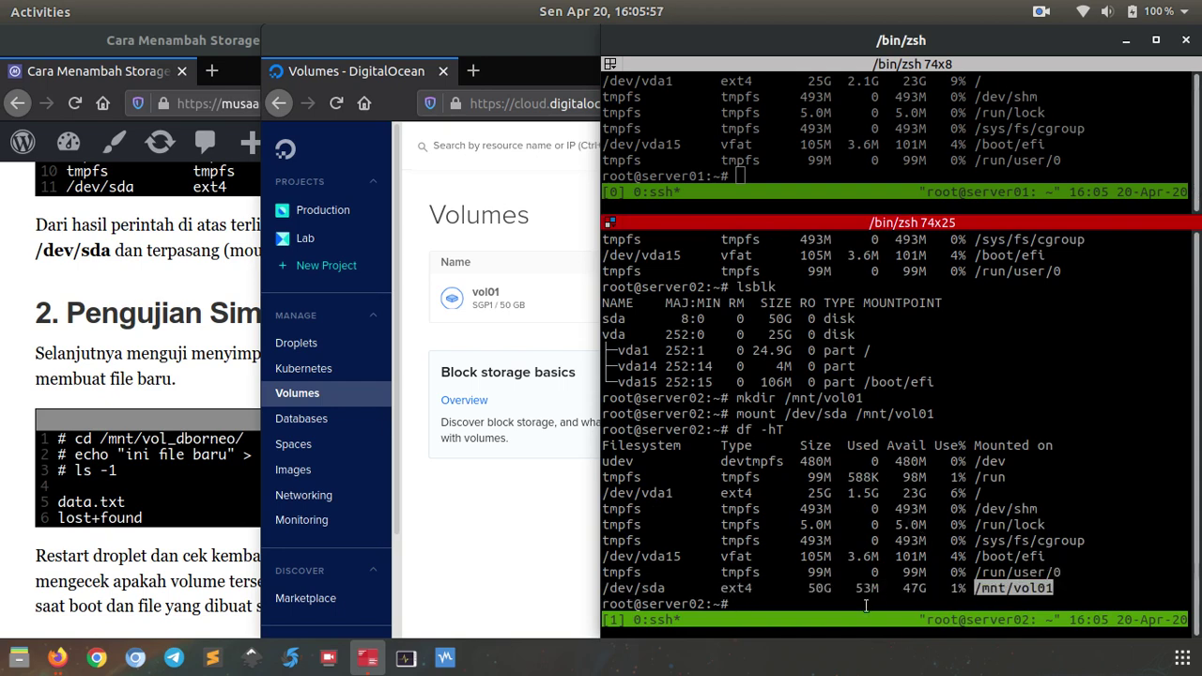
pyautogui.doubleClick(811, 591)
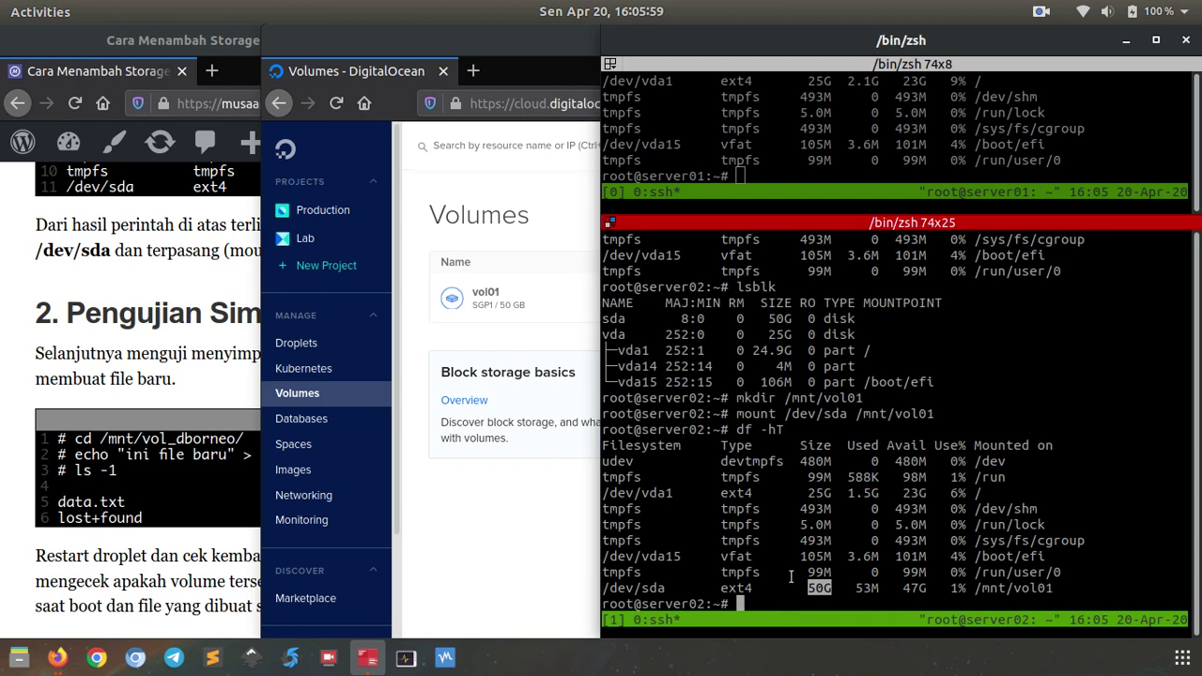
# Change into /mnt/vol01 on server02, clear the terminal, and list the volume's contents with ls -l
pyautogui.click(758, 602)
pyautogui.write('cd /mnt/vol01/')
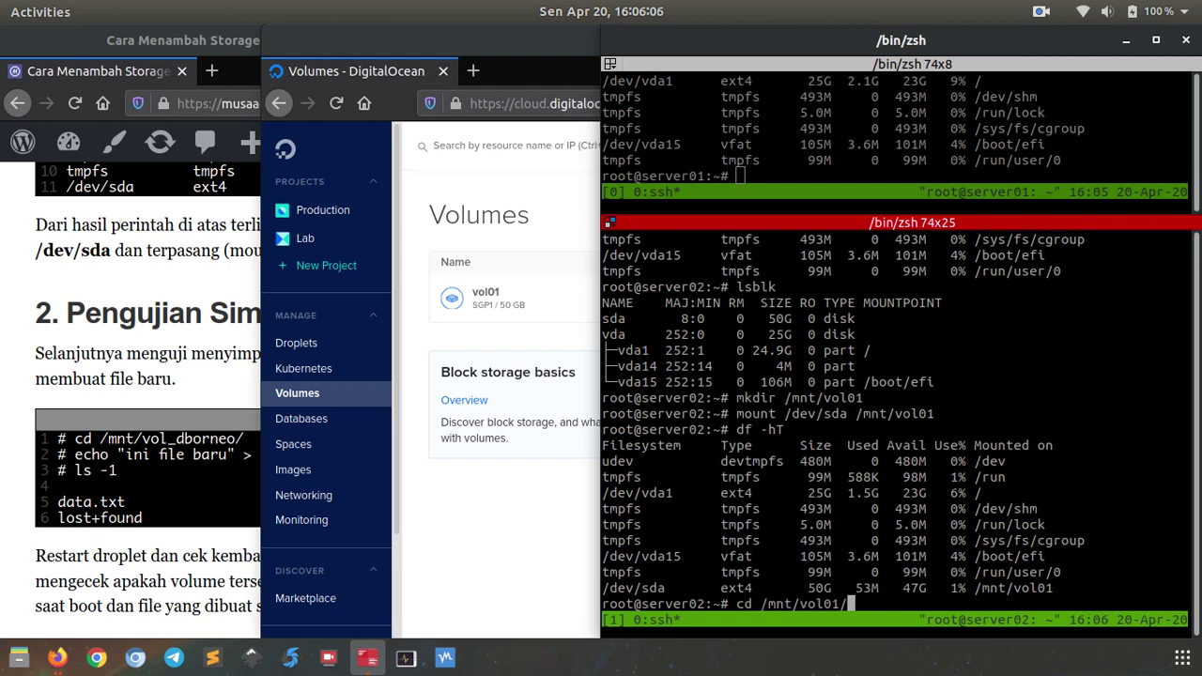
pyautogui.press('Return')
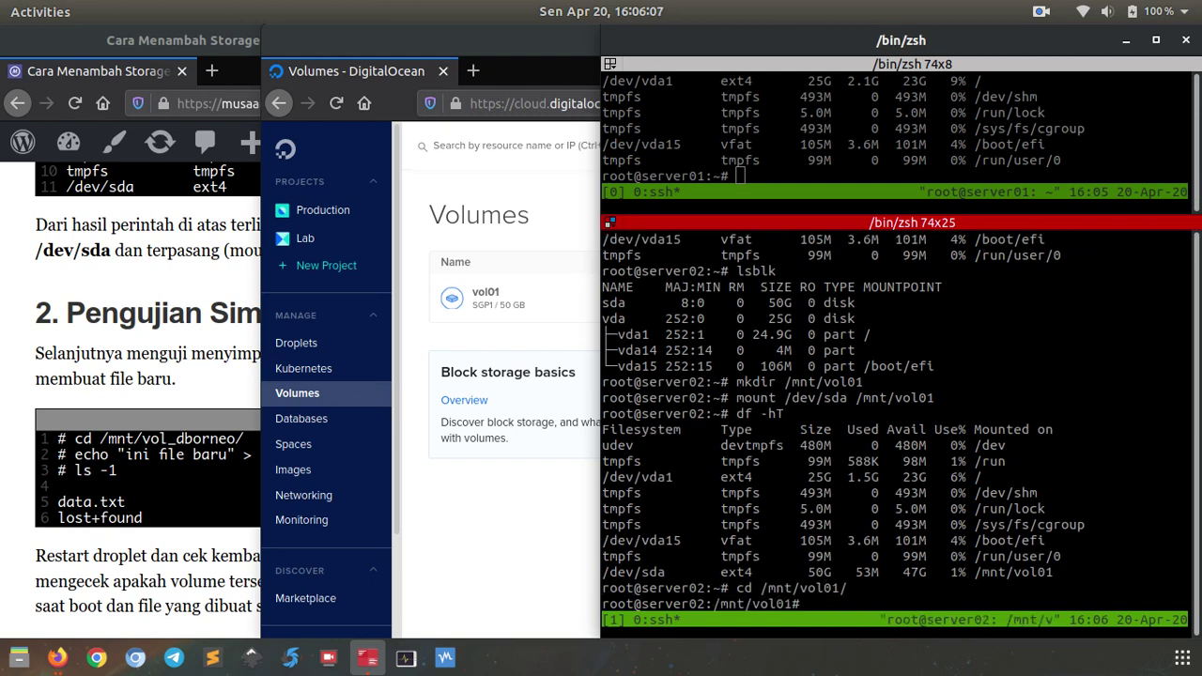
pyautogui.hotkey('ctrl', 'l')
pyautogui.write('ls -l')
pyautogui.press('Return')
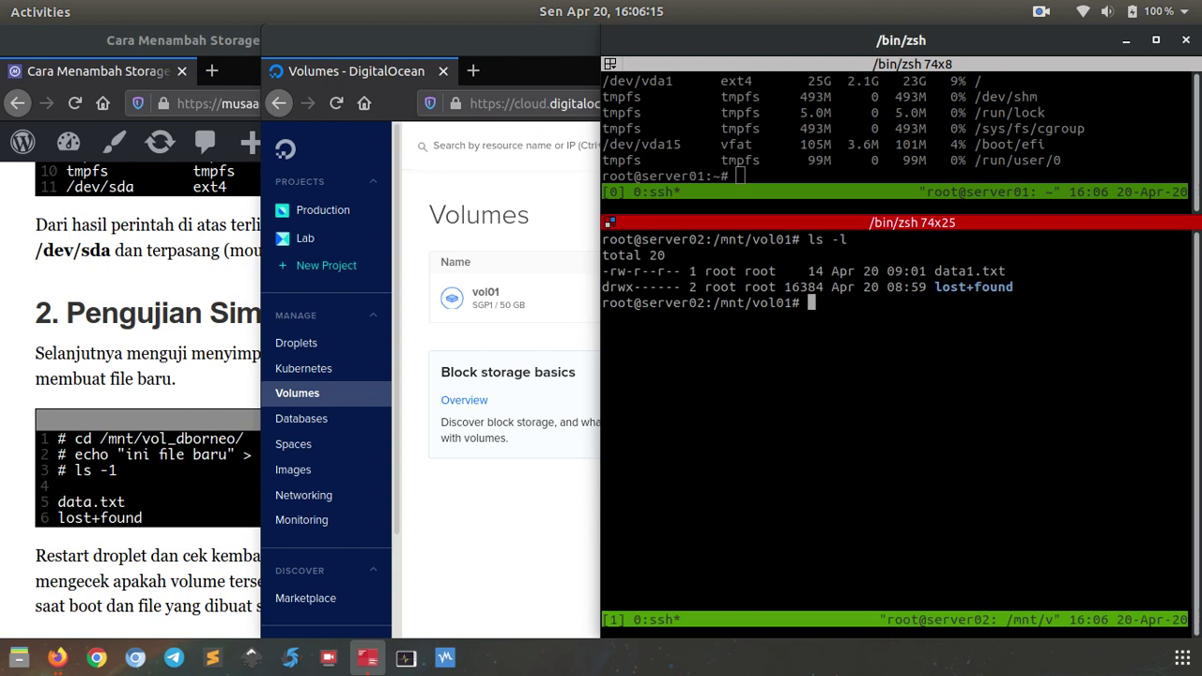
# Display the contents of data1.txt on the mounted volume with cat
pyautogui.write('cat da')
pyautogui.press('Tab')
pyautogui.press('Return')
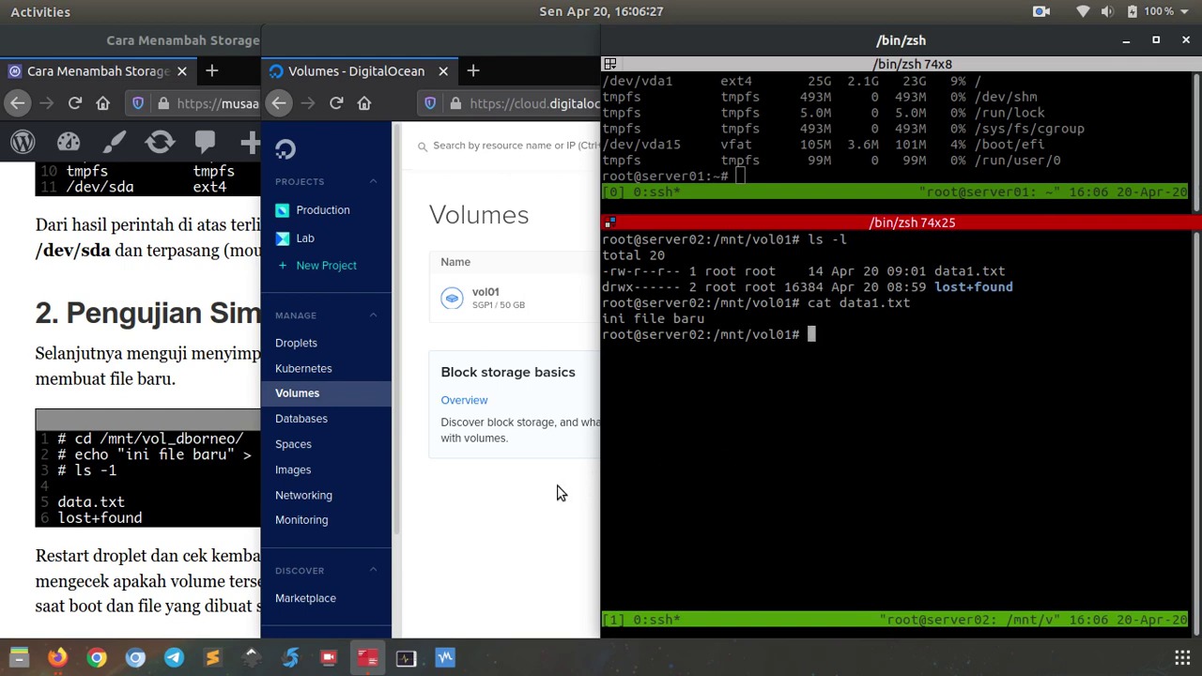
# Maximize the tutorial article in Firefox and review its block storage creation steps, from volume size and droplet to mount method and filesystem
pyautogui.click(246, 548)
pyautogui.click(554, 39)
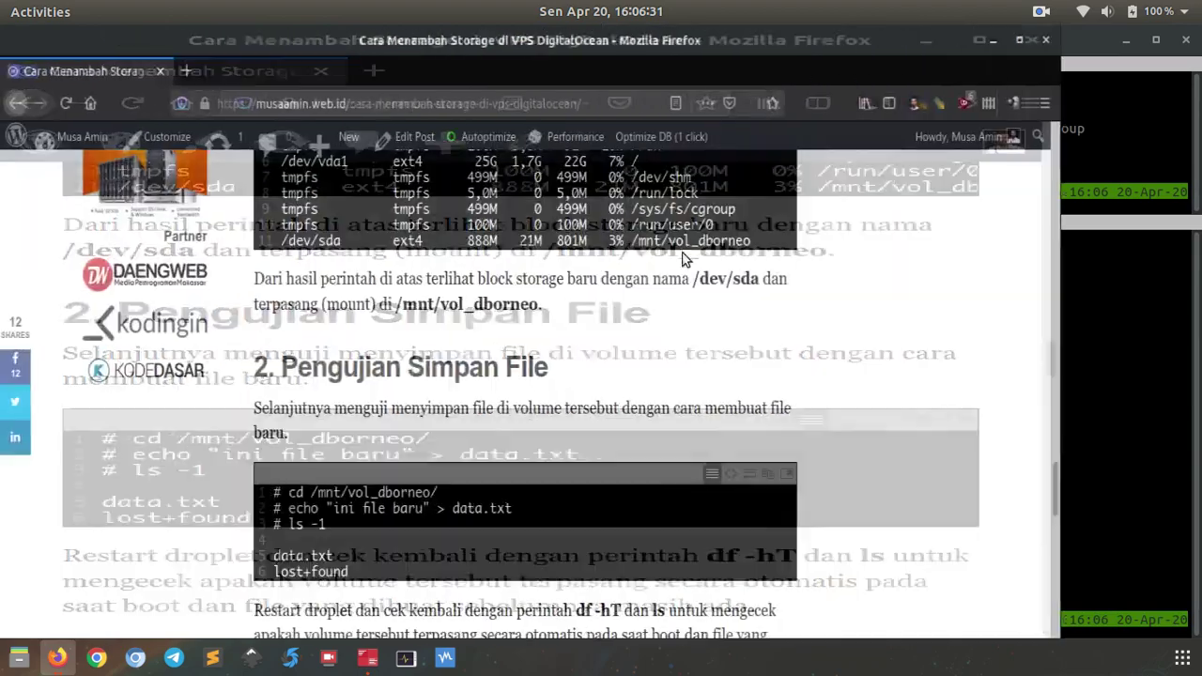
pyautogui.scroll(5, 957, 364)
pyautogui.moveTo(1198, 390); pyautogui.dragTo(1192, 268)
pyautogui.scroll(1, 462, 330)
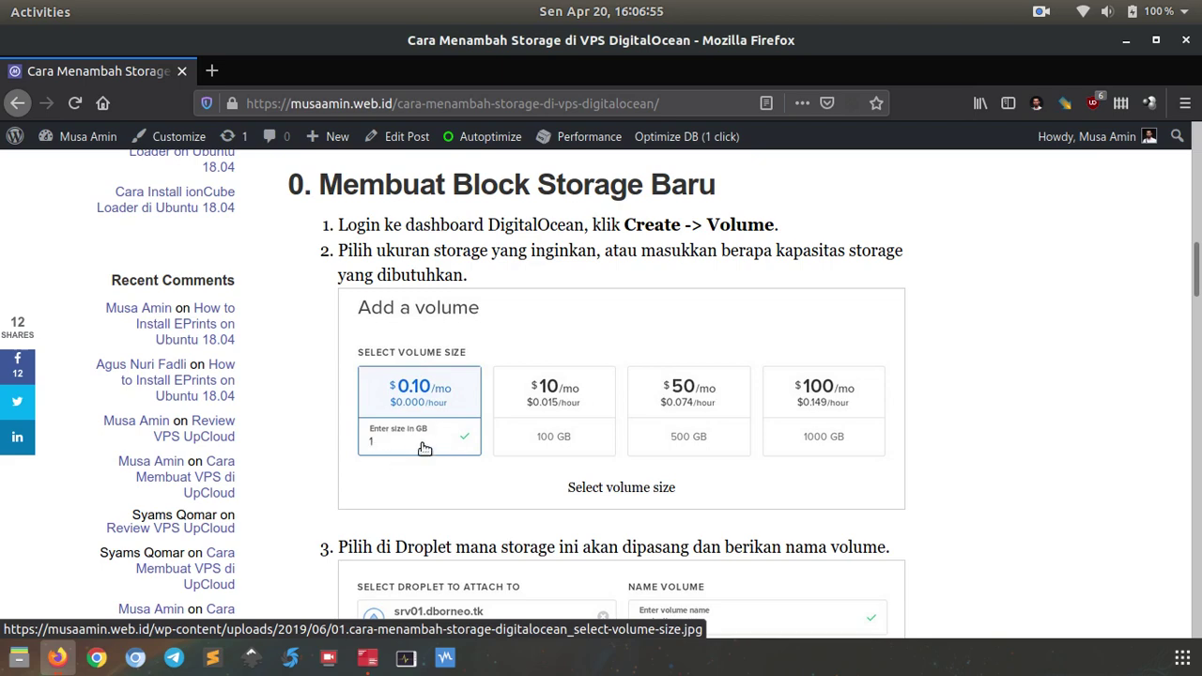
pyautogui.scroll(-4, 436, 460)
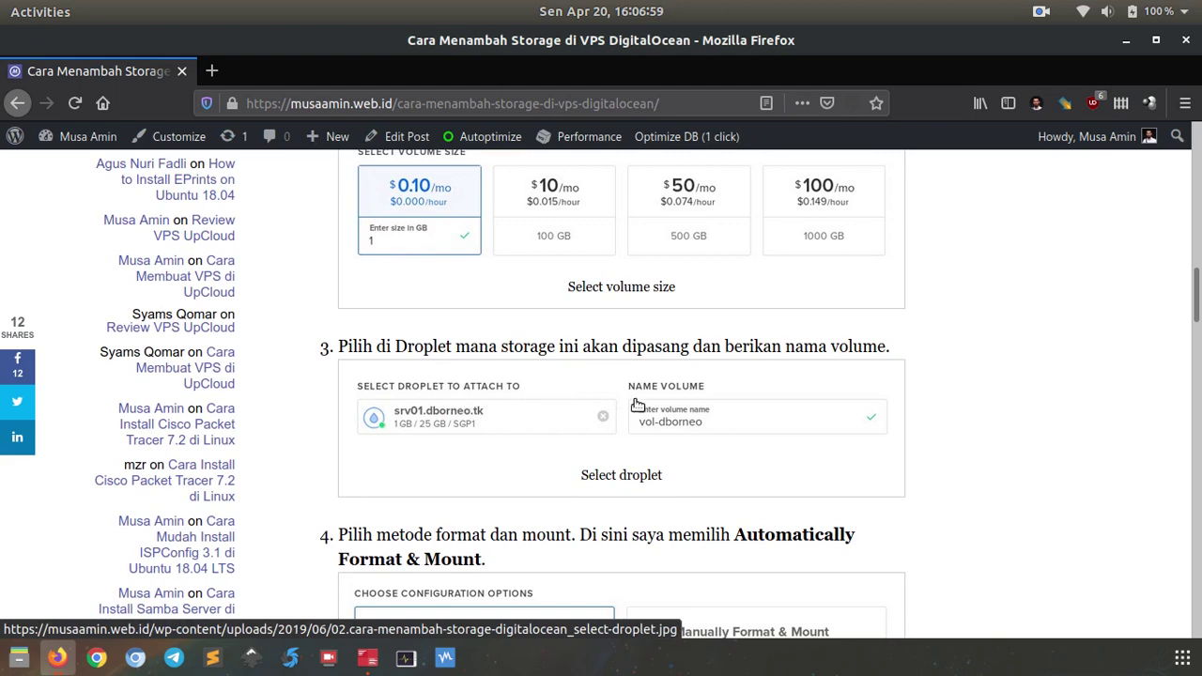
pyautogui.scroll(-5, 601, 413)
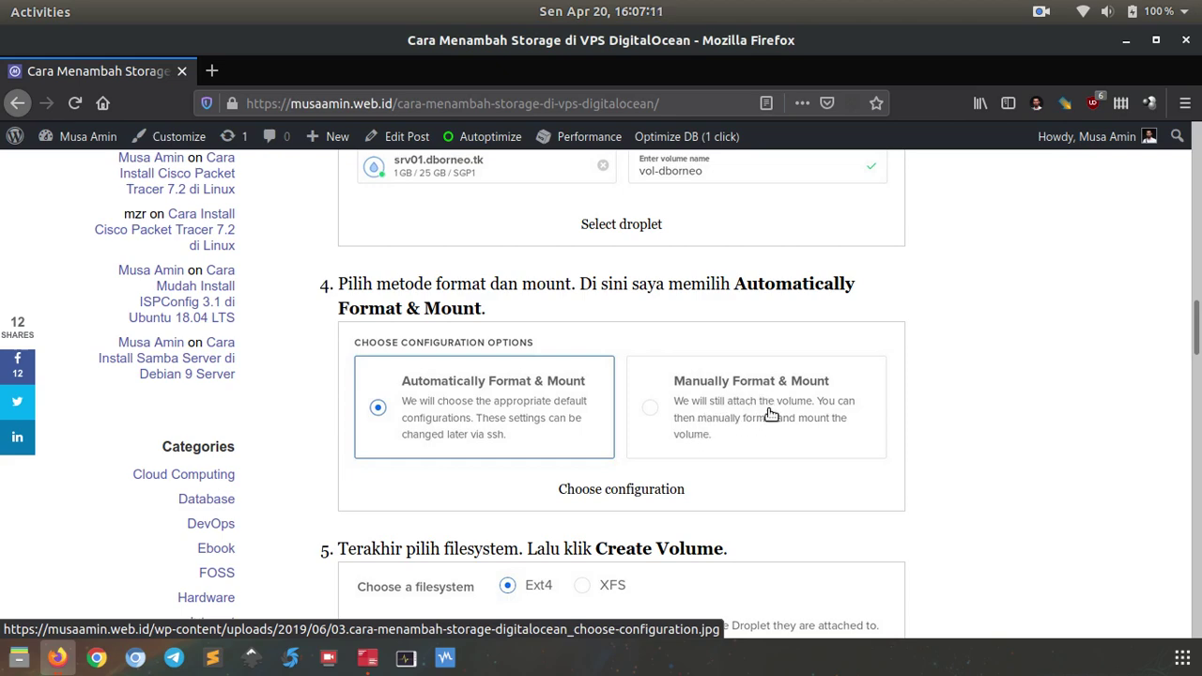
pyautogui.scroll(-4, 732, 424)
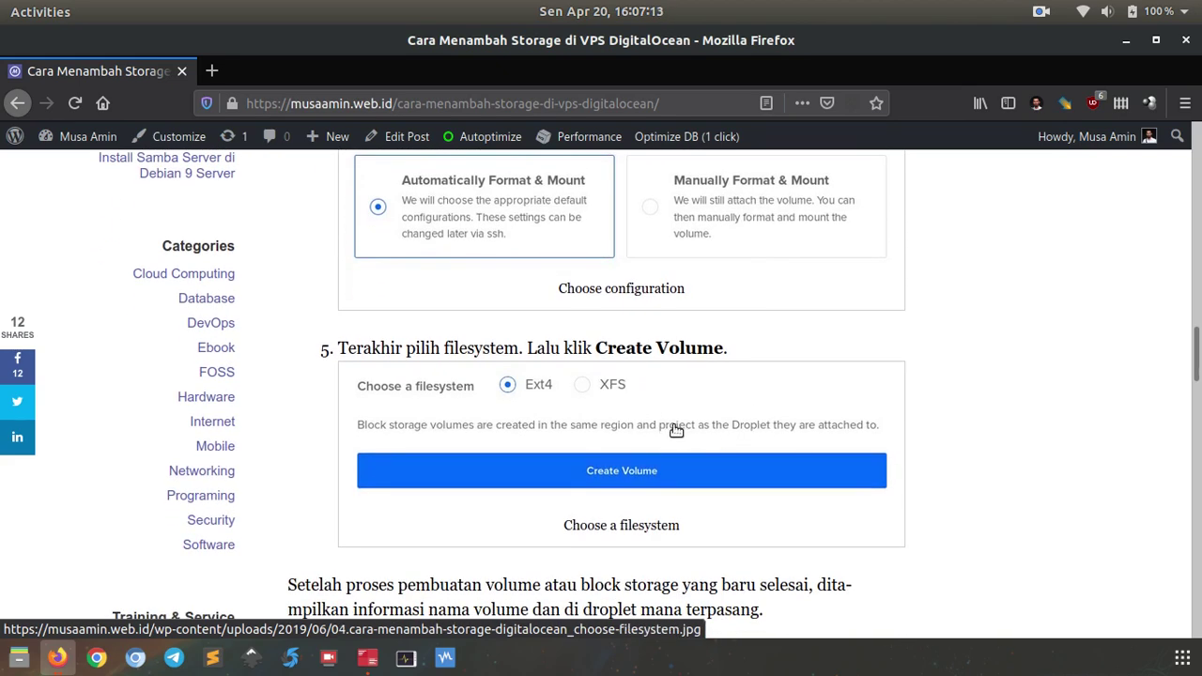
pyautogui.scroll(-1, 691, 395)
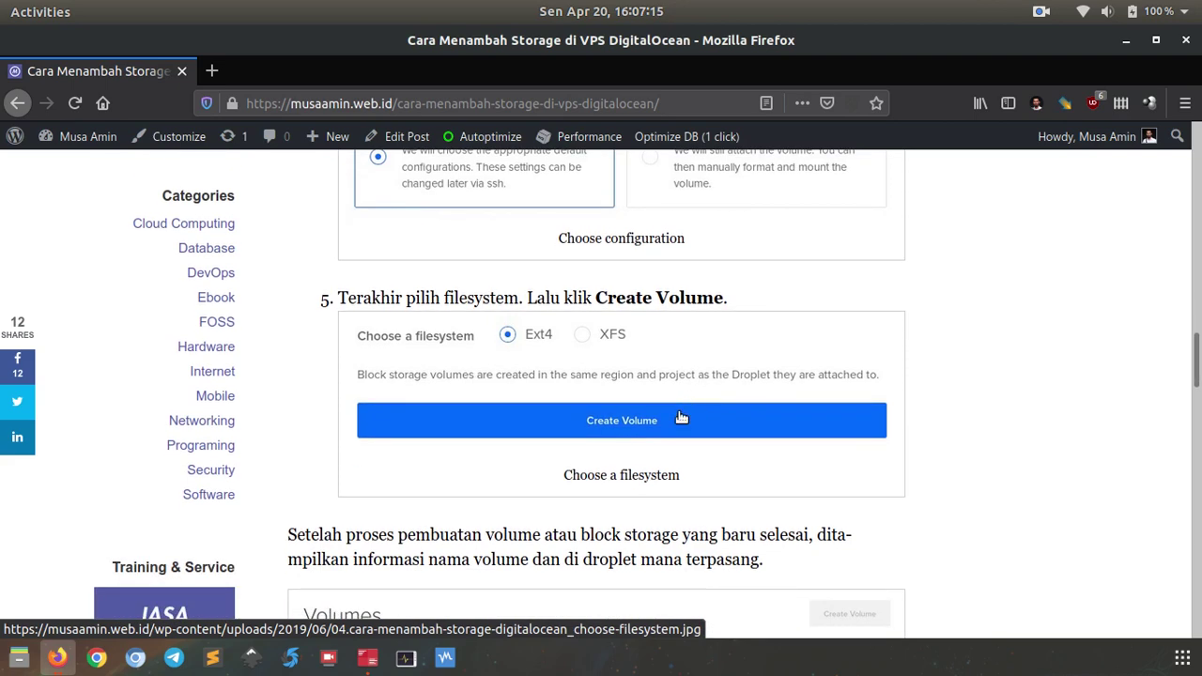
pyautogui.scroll(-5, 644, 461)
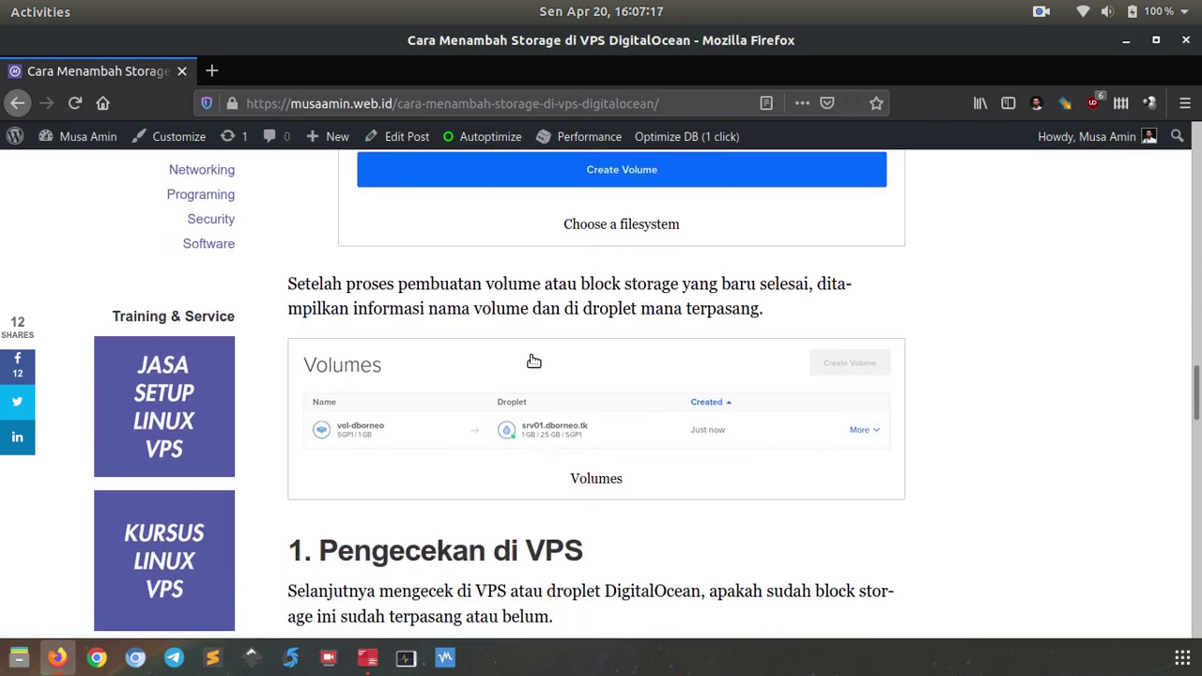
pyautogui.scroll(-3, 657, 418)
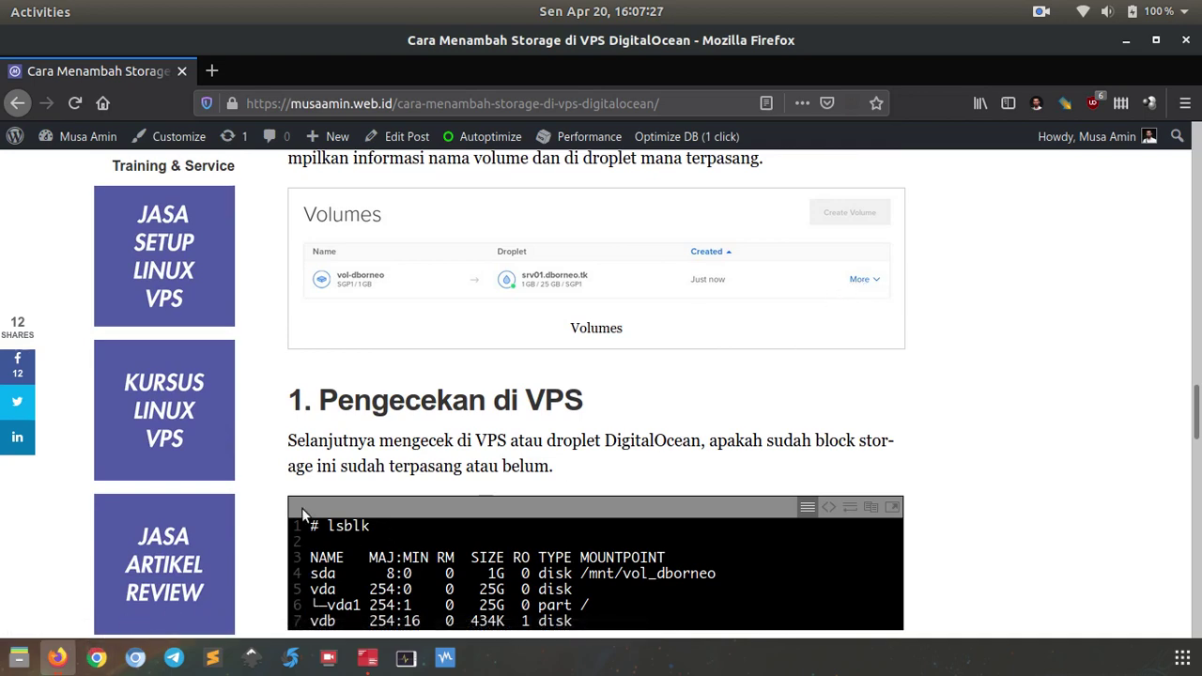
# Review the article's lsblk and df -hT checks and file-saving test, and return to the DigitalOcean Volumes page
pyautogui.scroll(-4, 441, 372)
pyautogui.scroll(-5, 374, 413)
pyautogui.scroll(3, 373, 413)
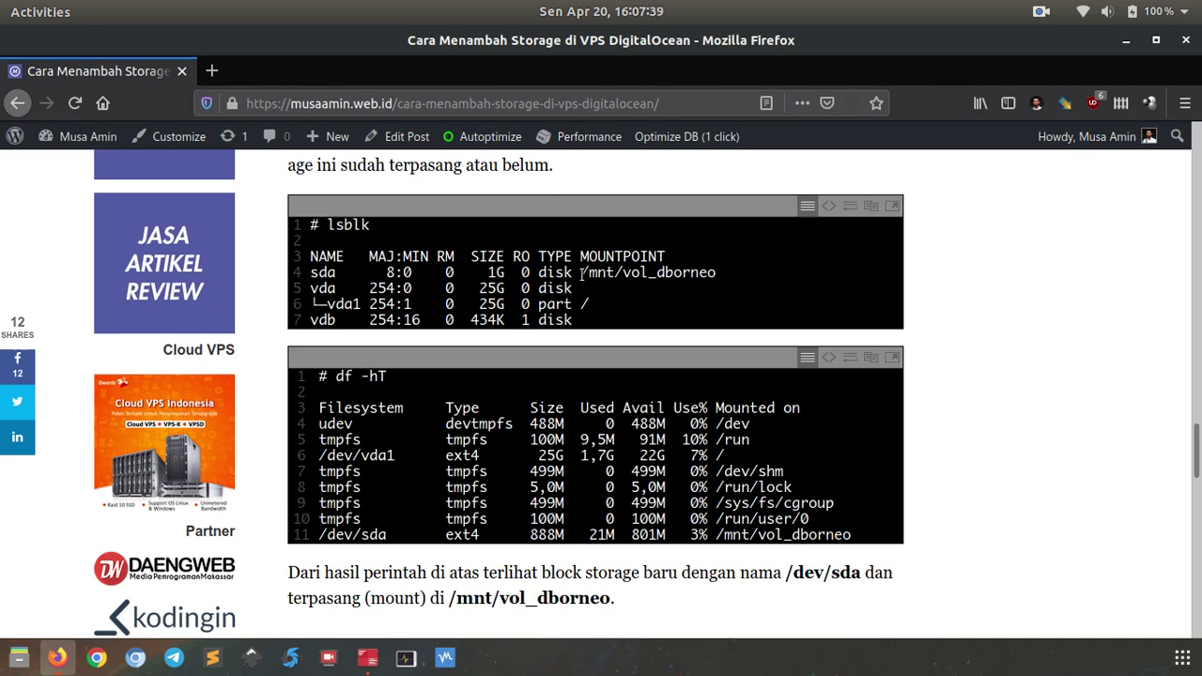
pyautogui.moveTo(580, 273); pyautogui.dragTo(719, 288)
pyautogui.click(694, 301)
pyautogui.scroll(-7, 517, 423)
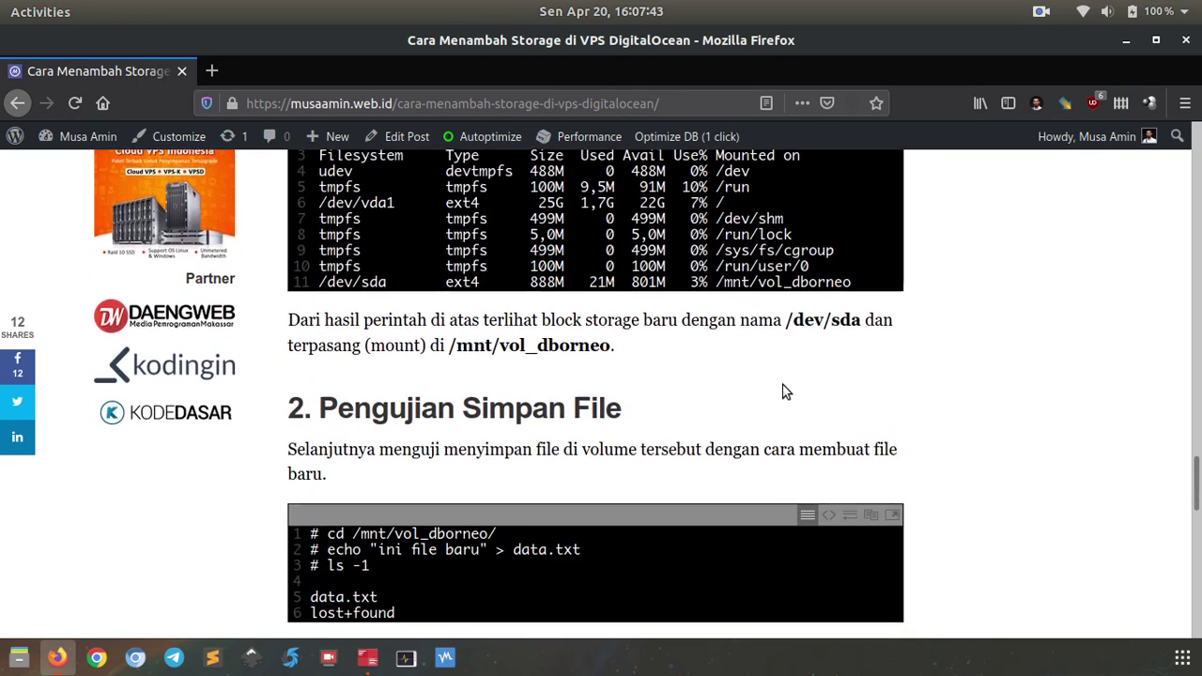
pyautogui.scroll(-5, 776, 395)
pyautogui.scroll(1, 463, 424)
pyautogui.scroll(2, 463, 425)
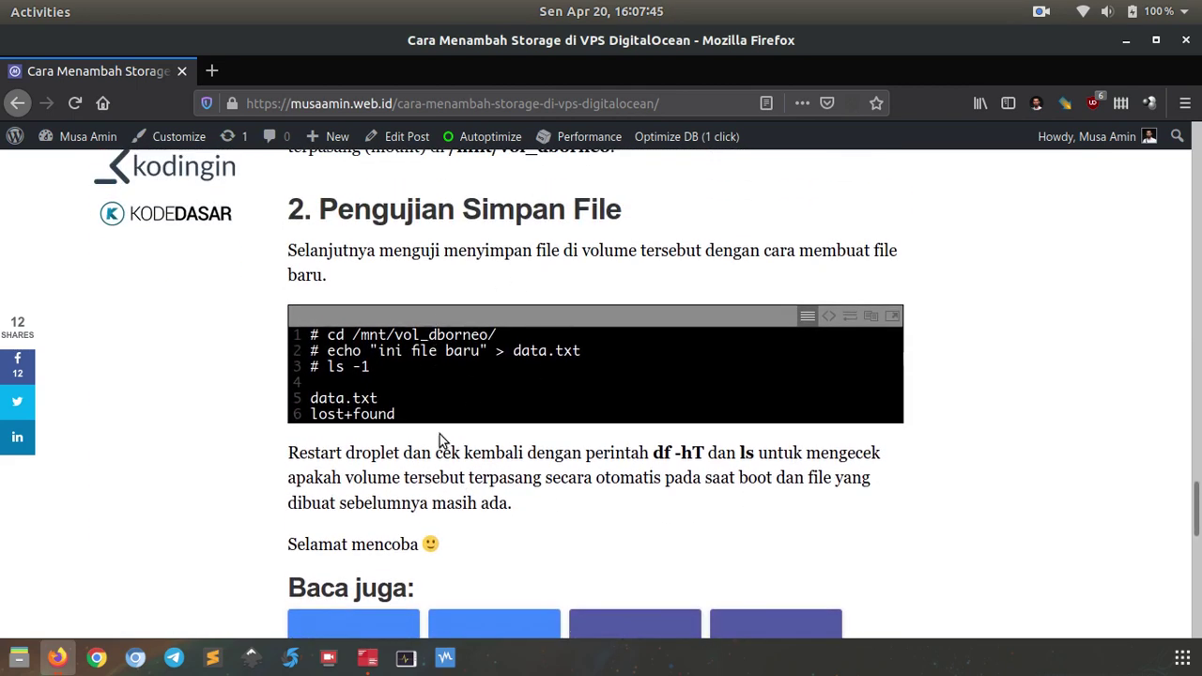
pyautogui.moveTo(57, 660)
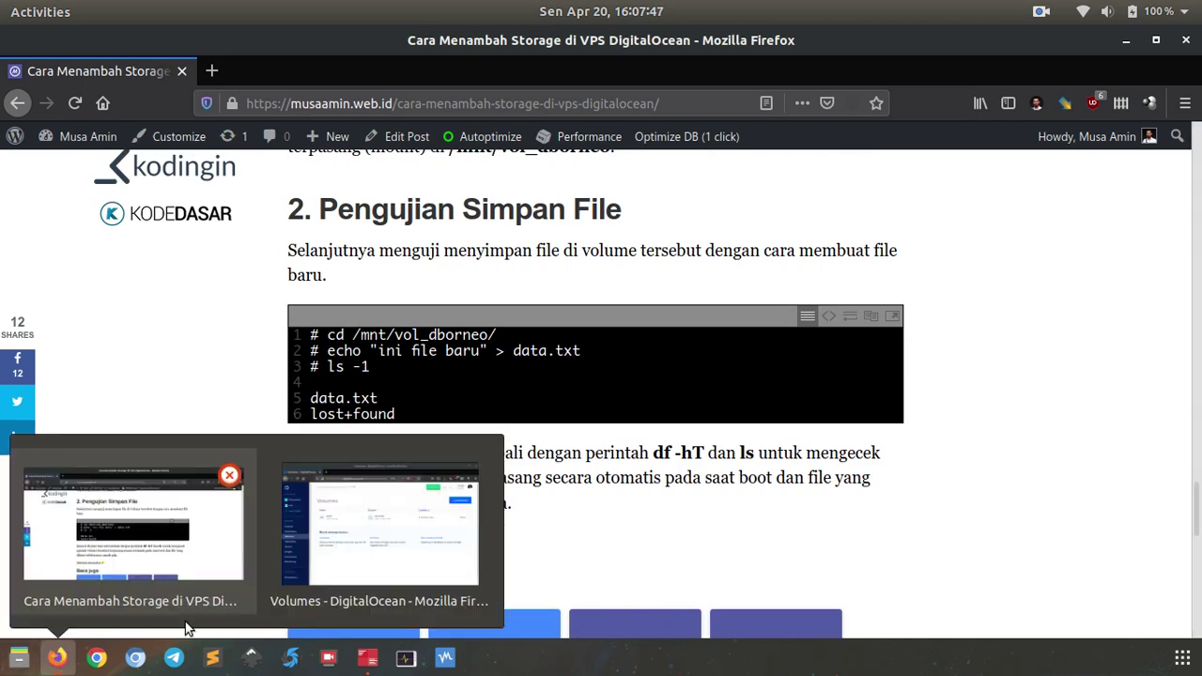
pyautogui.click(342, 573)
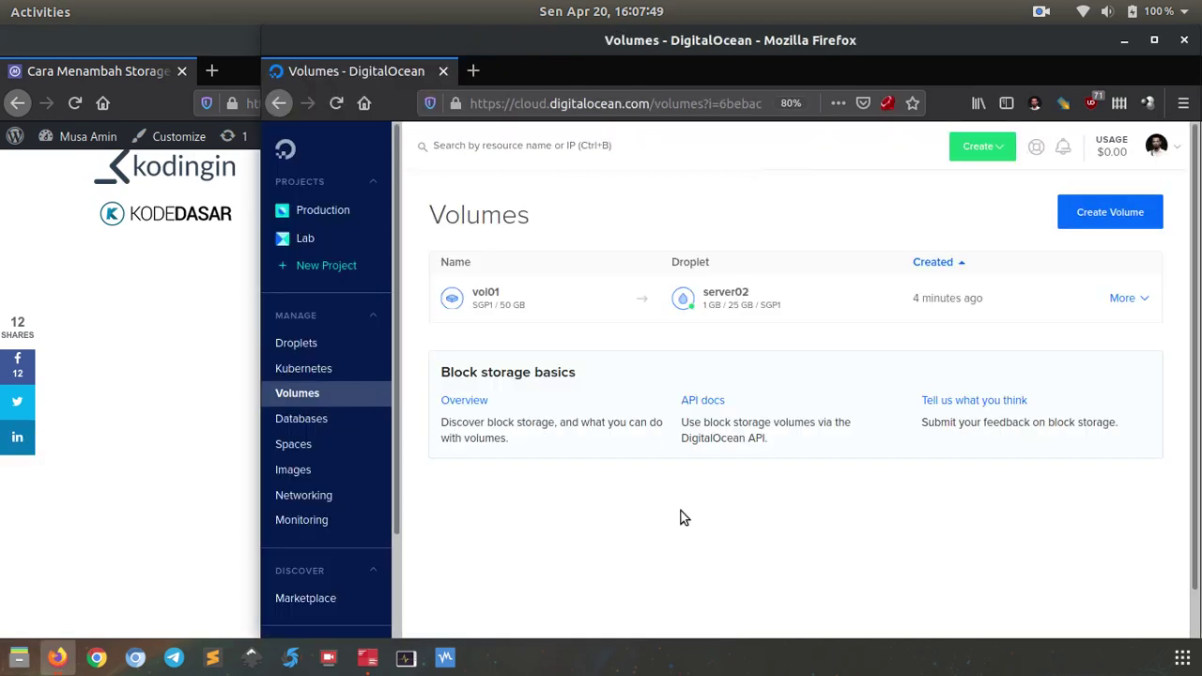